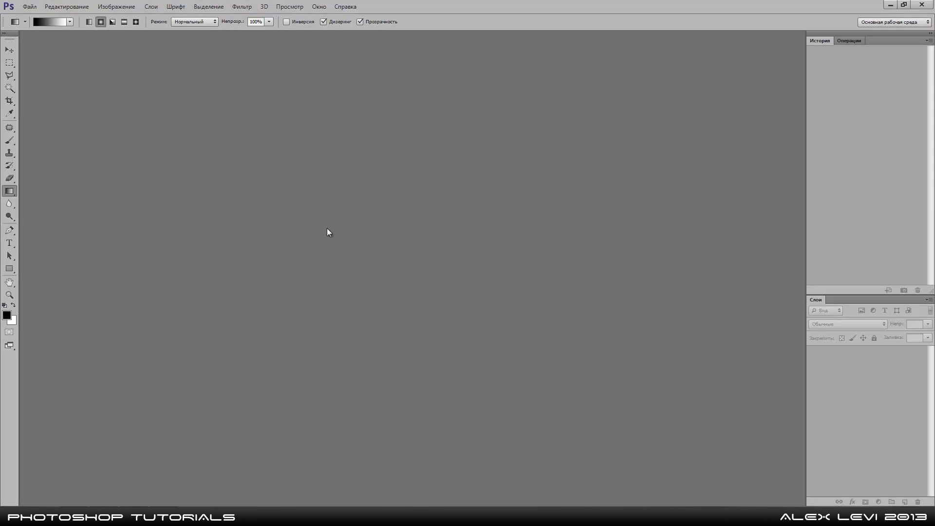
- Create a new white document sized 1920 × 1080 pixels from the File menu
left_click(27, 8)
left_click(43, 17)
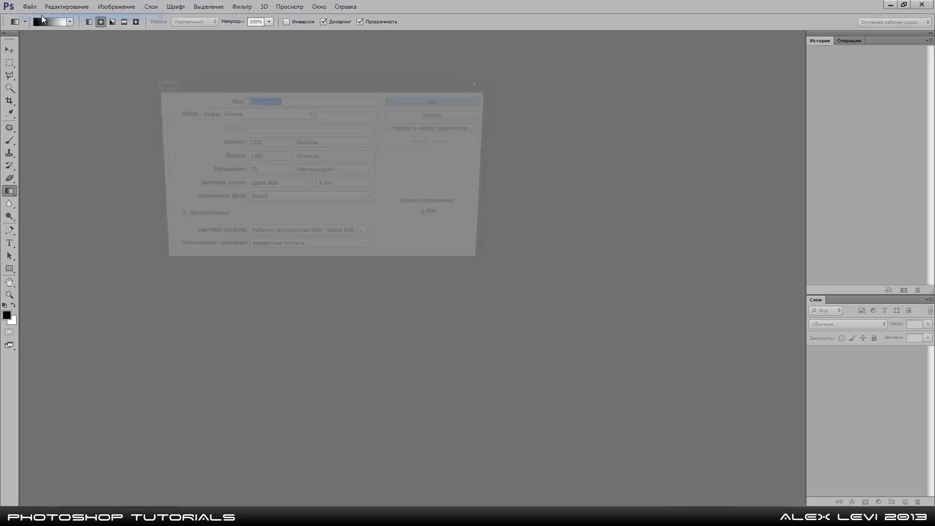
left_click(268, 142)
double_click(268, 142)
left_click(267, 157)
double_click(267, 157)
double_click(258, 142)
left_click(265, 156)
double_click(252, 157)
left_click(261, 156)
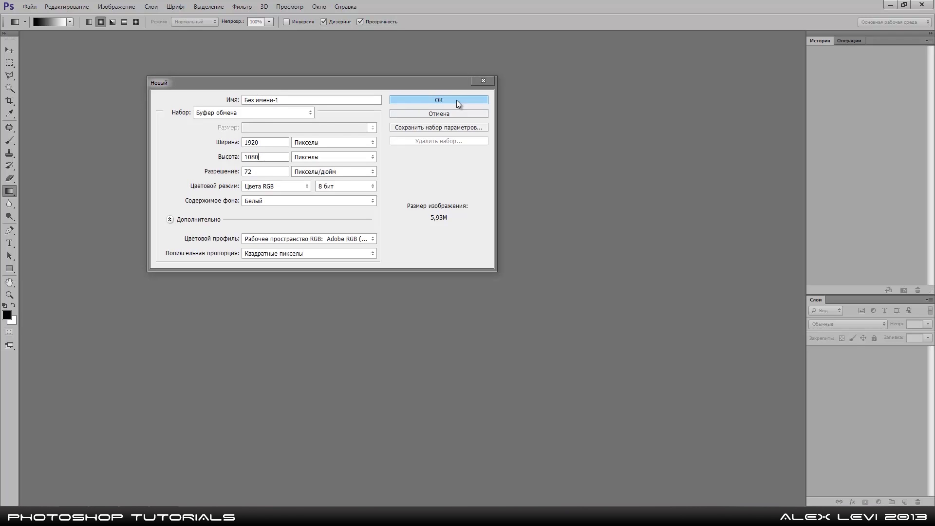
left_click(441, 100)
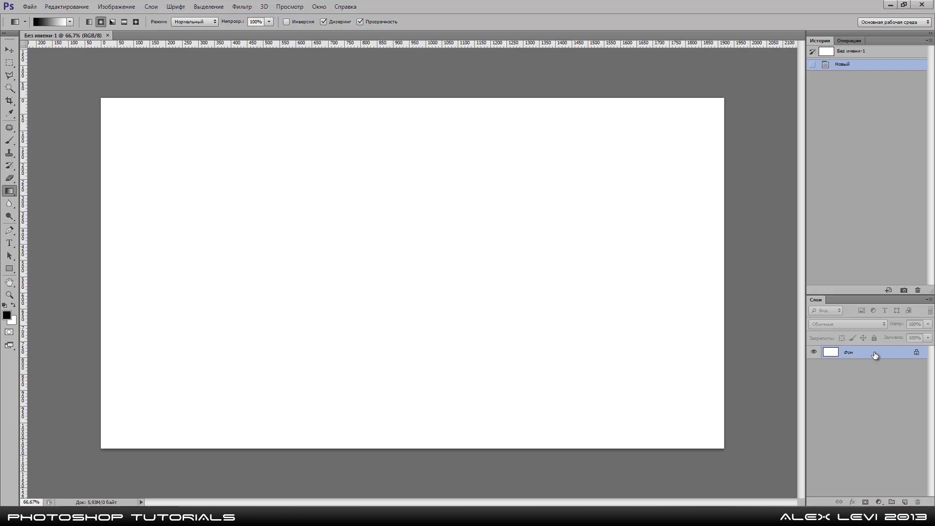
- Convert the locked Background into an ordinary layer and name it Фон
double_click(875, 356)
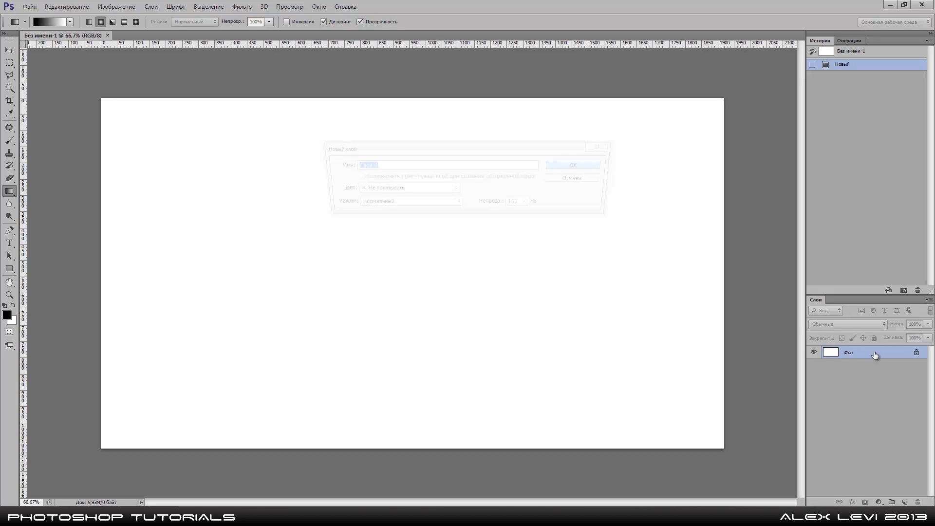
left_click(590, 165)
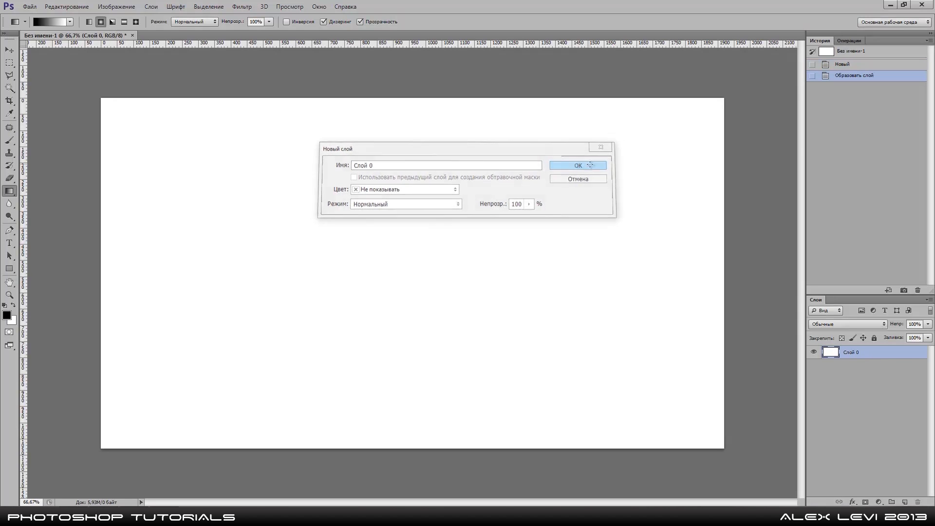
double_click(850, 353)
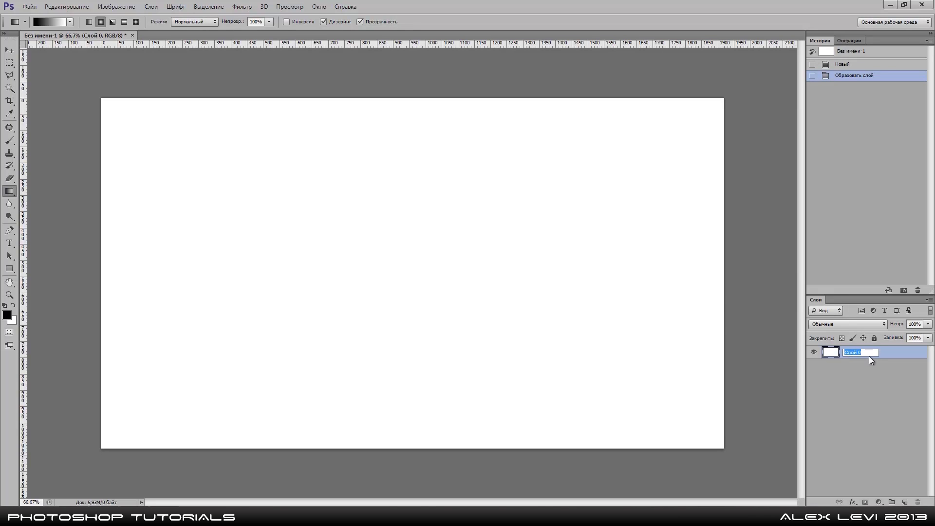
type("Фон")
key("Return")
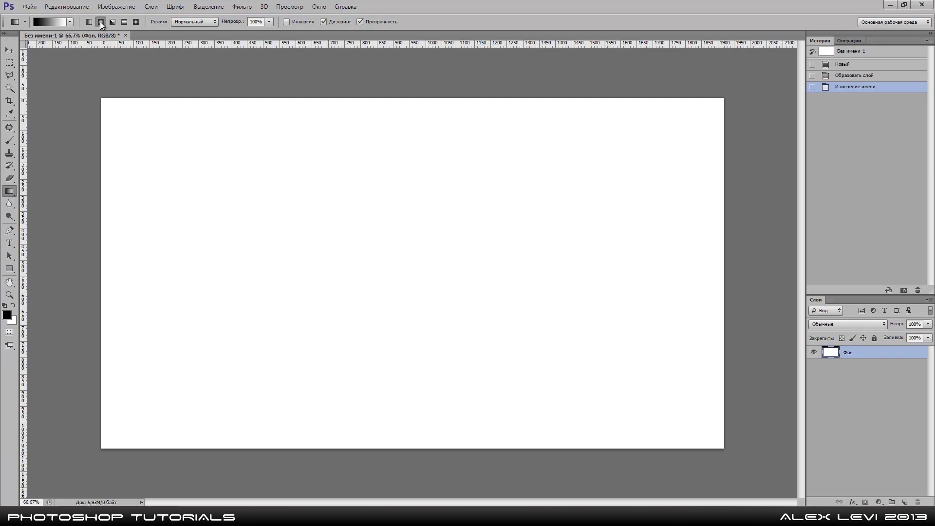
- Set the gradient's left colour stop to dark teal 024855
left_click(46, 22)
left_click(139, 321)
double_click(139, 320)
left_click(552, 261)
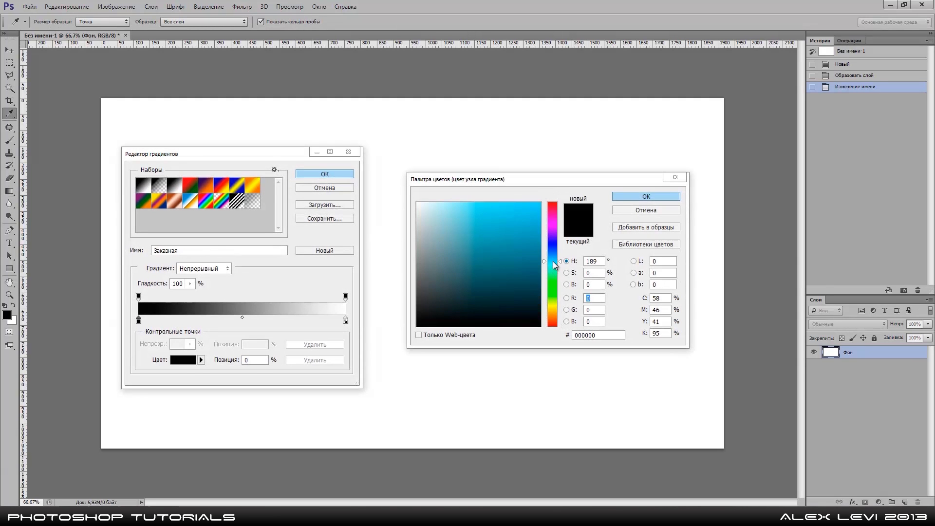
left_click(537, 268)
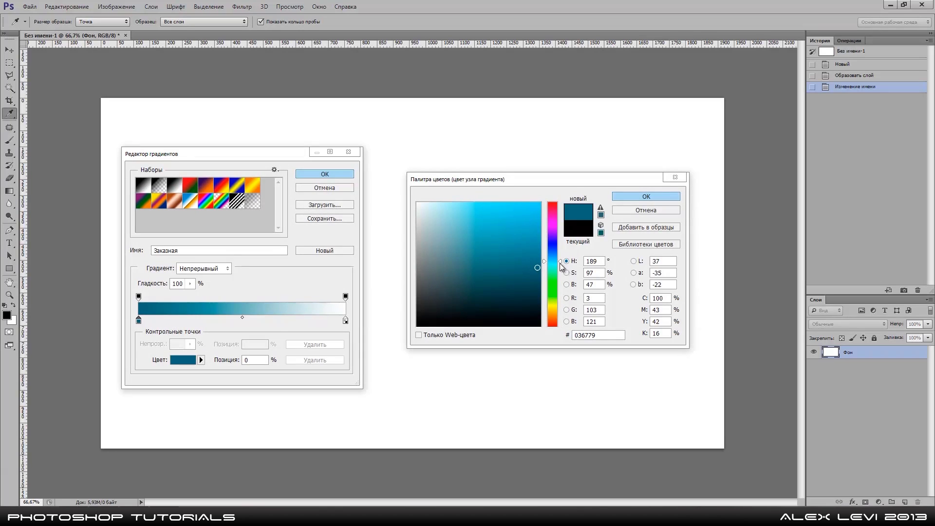
left_click_drag(537, 271, 538, 280)
left_click(537, 285)
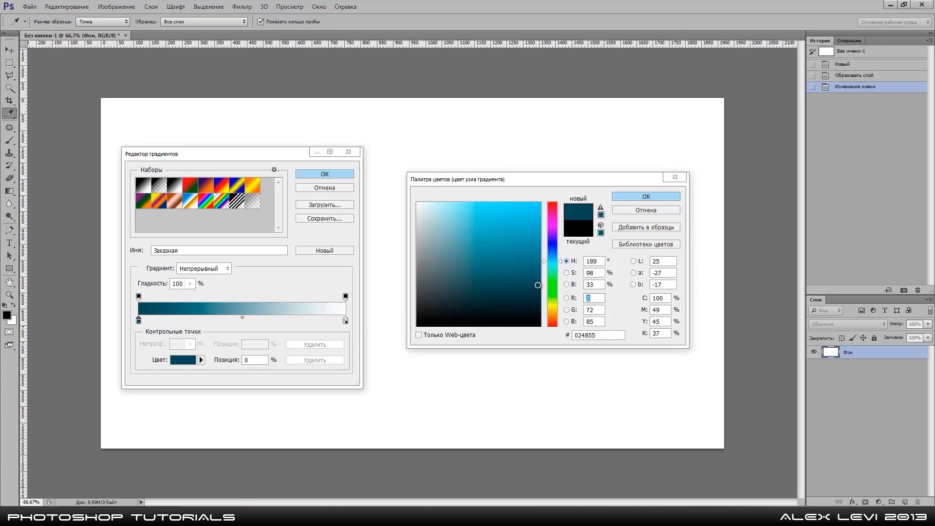
left_click(643, 198)
- Make the right stop dark blue-teal 023d4c, then trial-fill the canvas and undo it
double_click(346, 321)
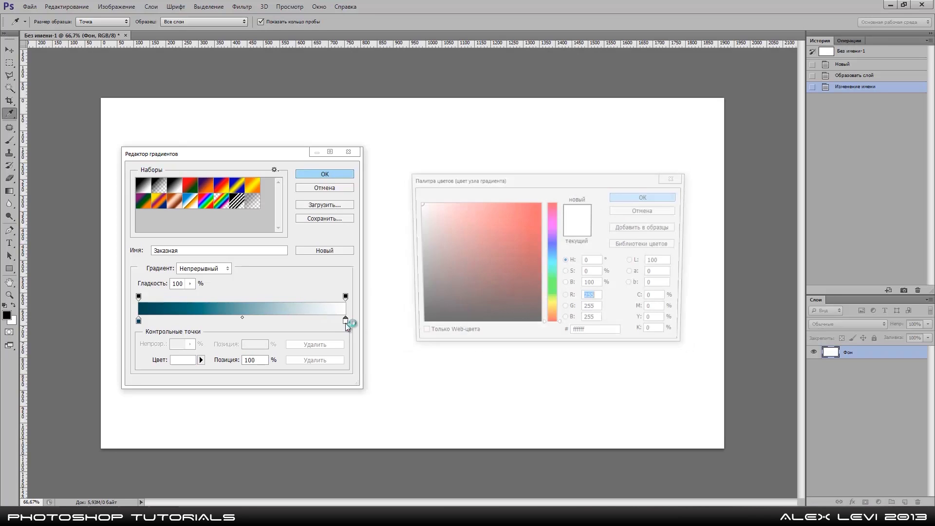
left_click(552, 259)
left_click(538, 285)
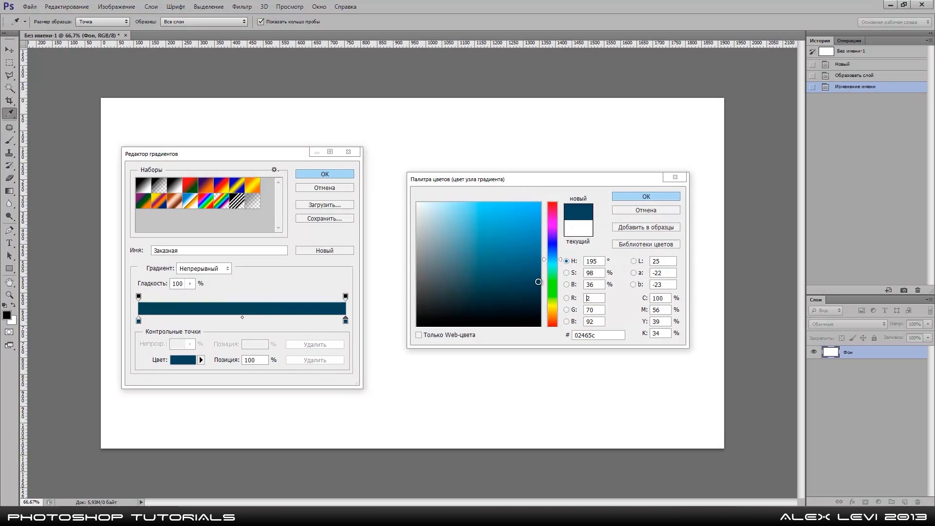
left_click(537, 290)
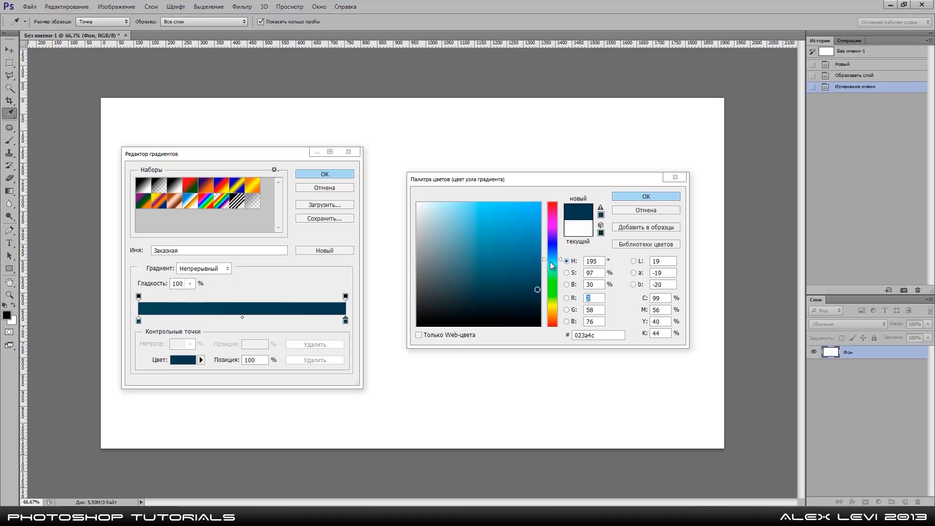
left_click_drag(561, 261, 561, 262)
left_click(644, 196)
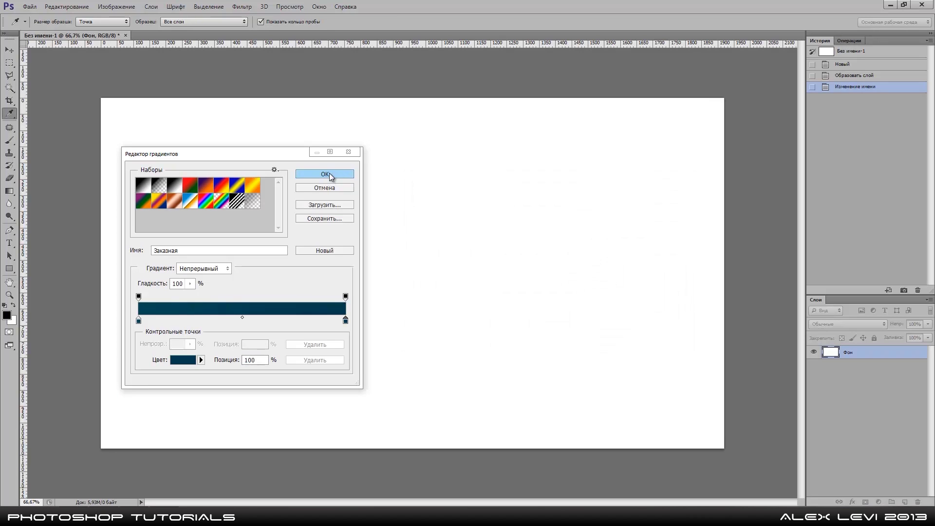
left_click(331, 175)
mouse_move(285, 232)
left_mouse_down()
mouse_move(516, 338)
mouse_move(587, 356)
mouse_move(570, 353)
mouse_move(578, 361)
left_mouse_up()
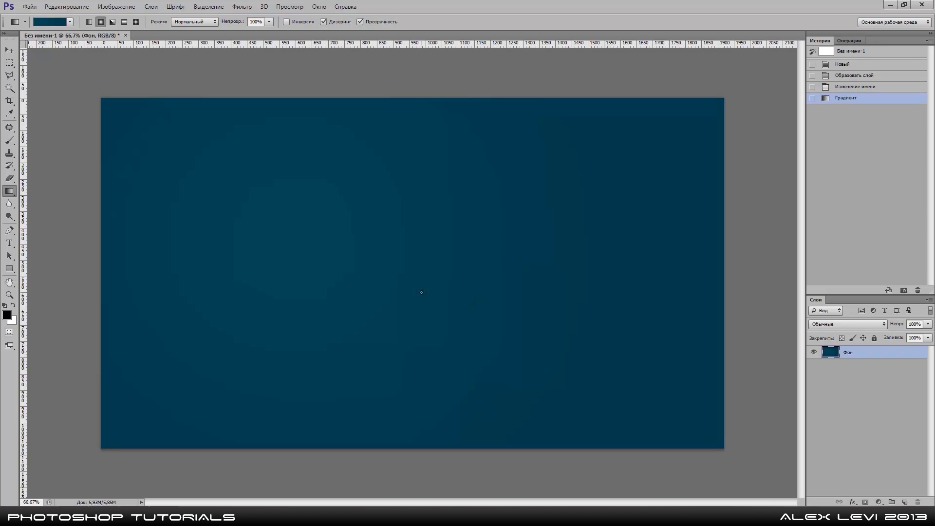
key("ctrl+z")
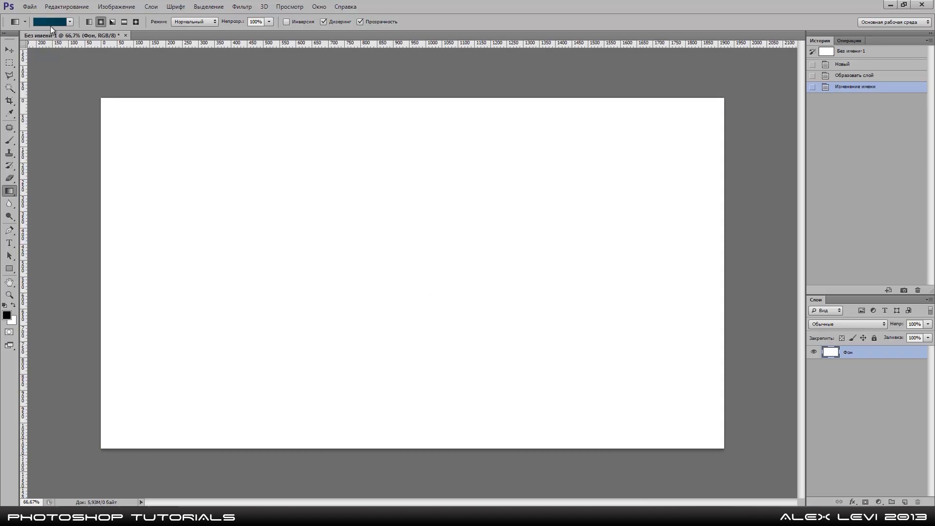
- Lighten the gradient's left stop to 025564
left_click(44, 21)
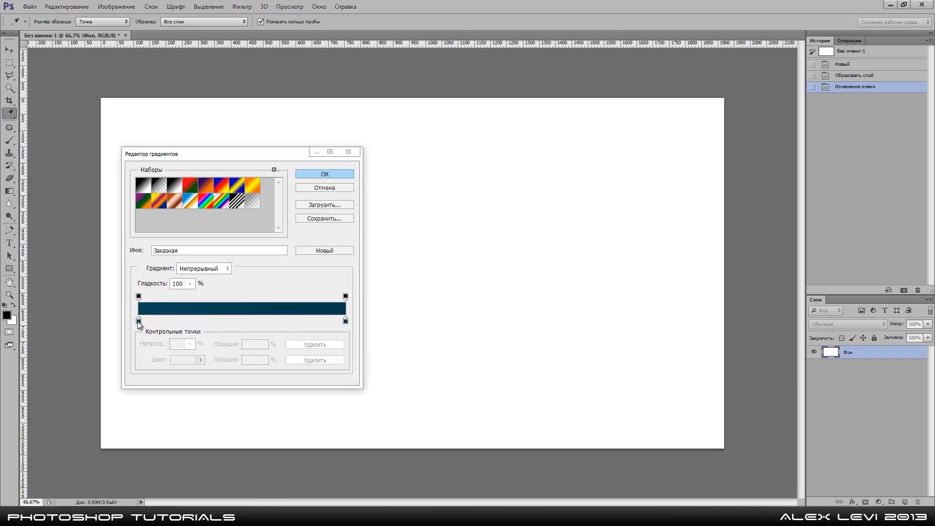
double_click(139, 321)
left_click(538, 278)
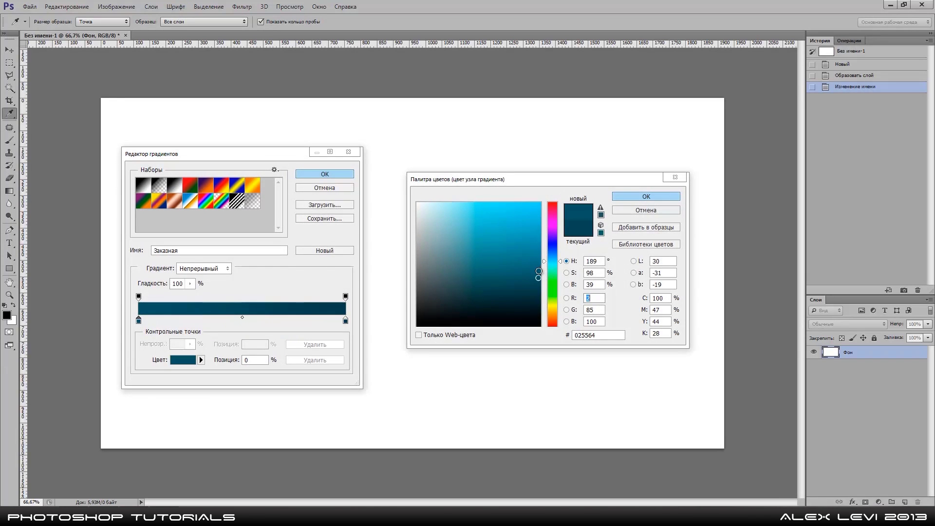
left_click(643, 198)
left_click(325, 174)
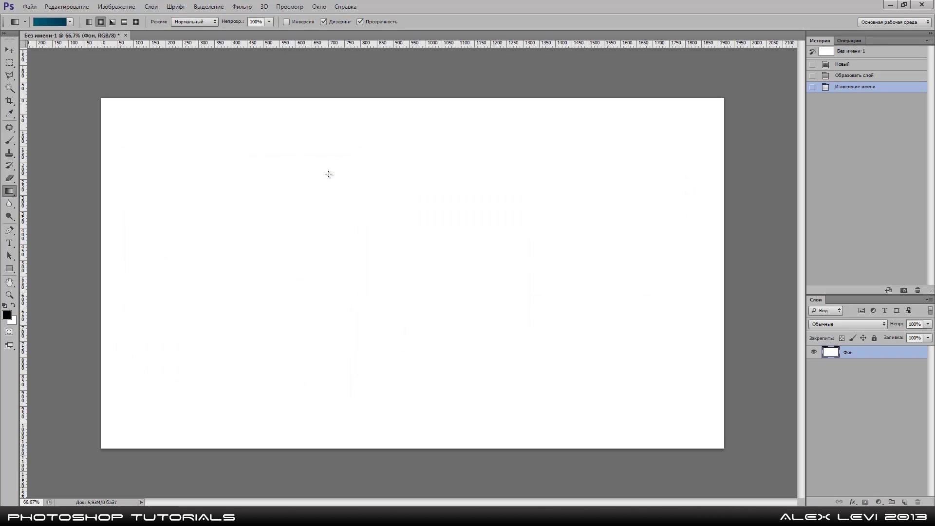
- Fill the canvas with the dark-teal gradient, redrawn from centre-left toward lower right
left_click_drag(243, 203, 624, 371)
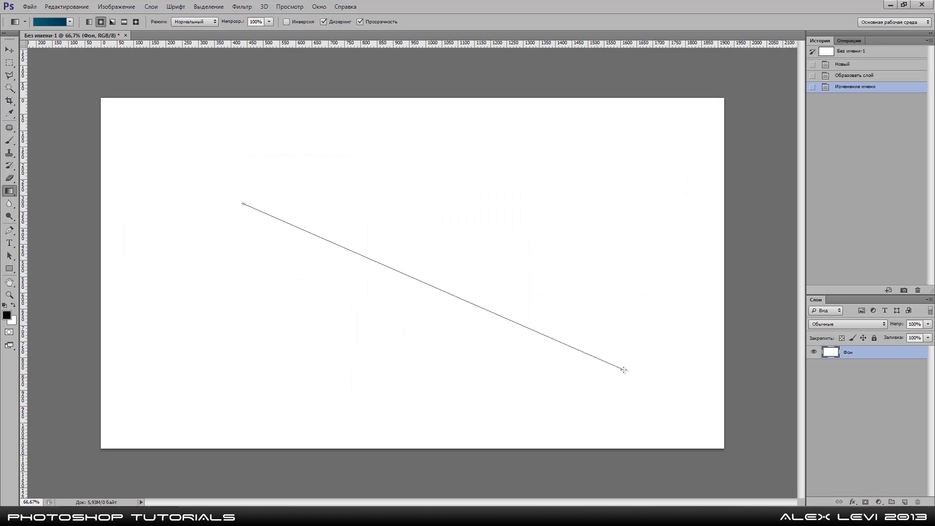
key("ctrl+z")
left_click_drag(297, 249, 600, 360)
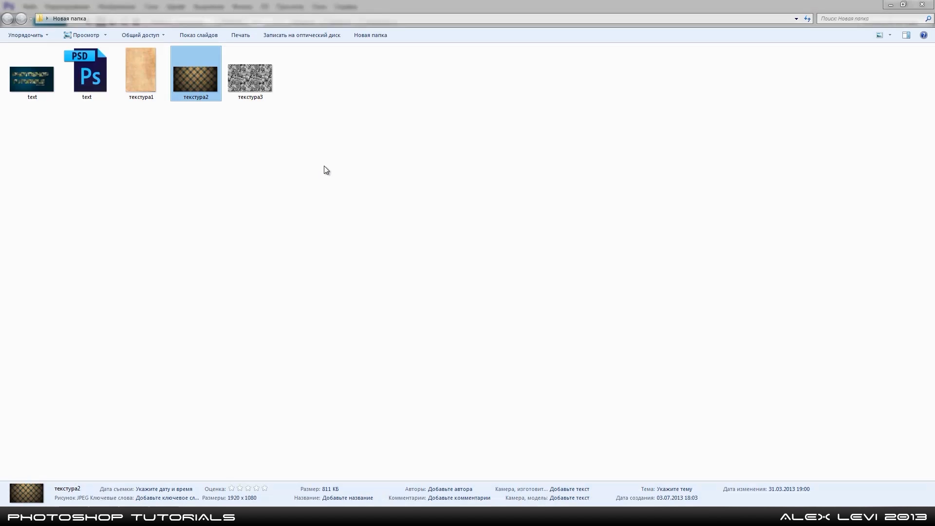
- Drag the текстура1 texture from Explorer into the Photoshop document
left_click(141, 97)
left_click_drag(138, 73, 378, 255)
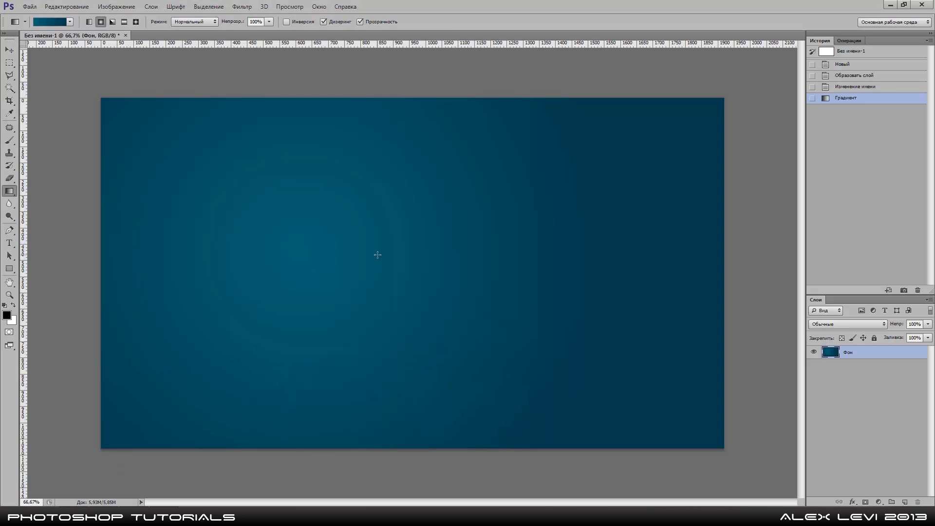
- Place текстура1 and rotate it 90° clockwise into landscape
key("Return")
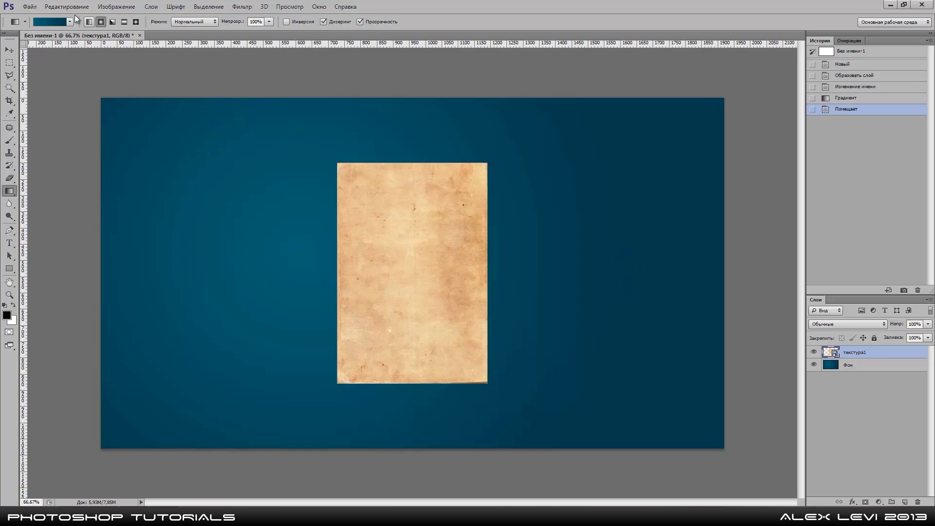
left_click(59, 10)
mouse_move(77, 180)
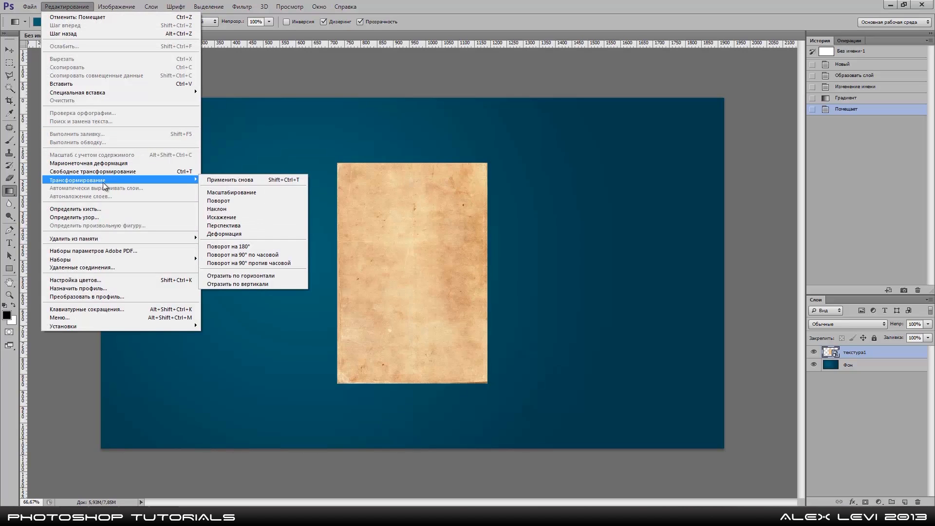
left_click(277, 254)
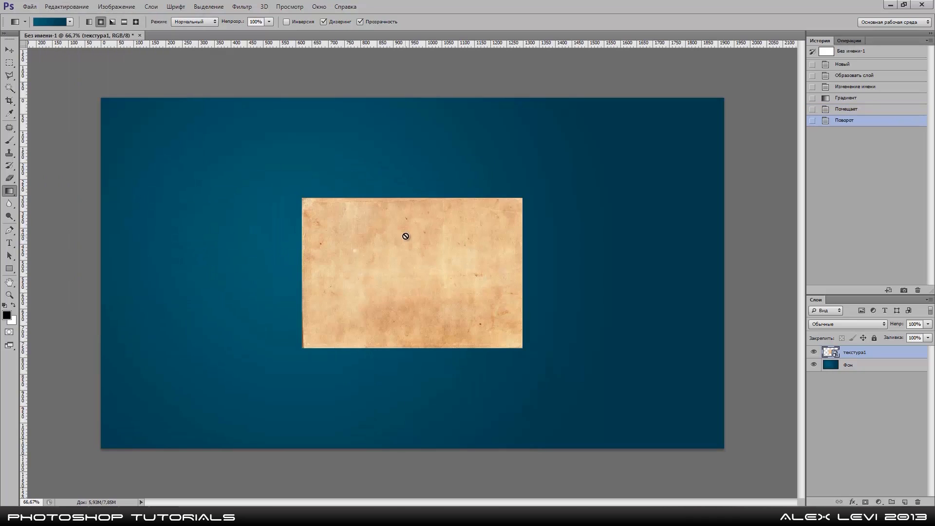
- Scale and reposition the texture so it covers the entire canvas
left_click(8, 50)
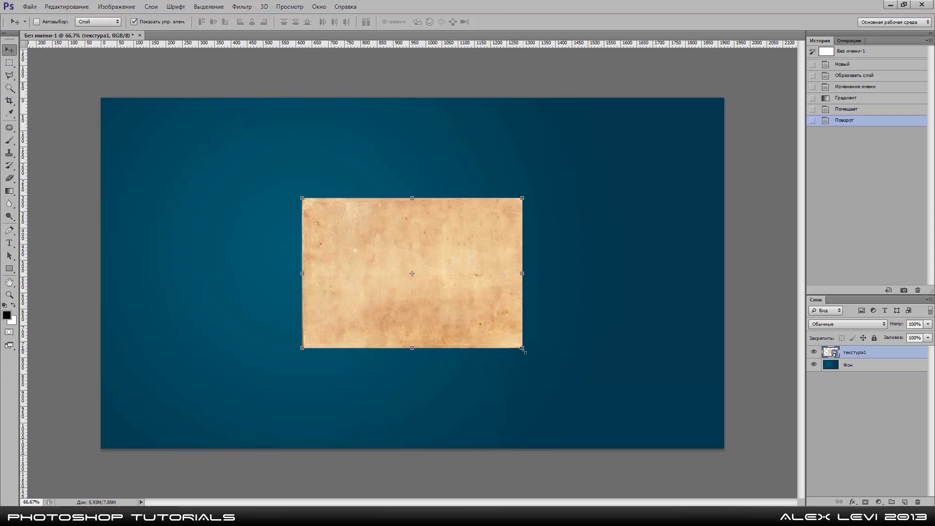
left_click_drag(523, 349, 742, 432)
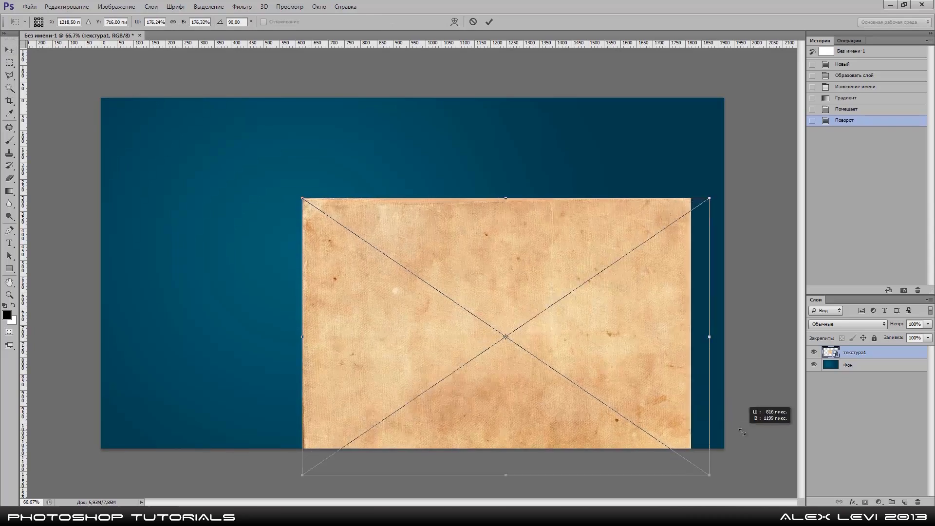
left_click_drag(742, 432, 787, 451)
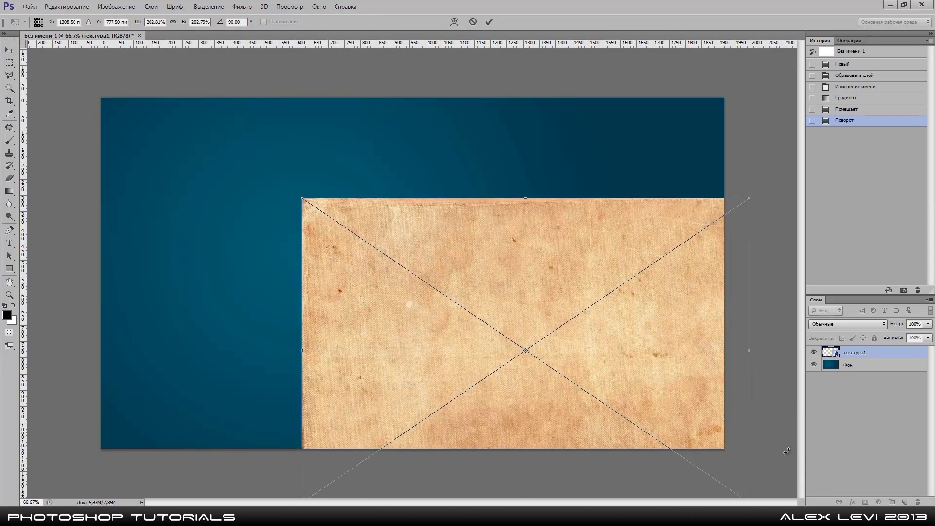
left_click_drag(664, 397, 457, 291)
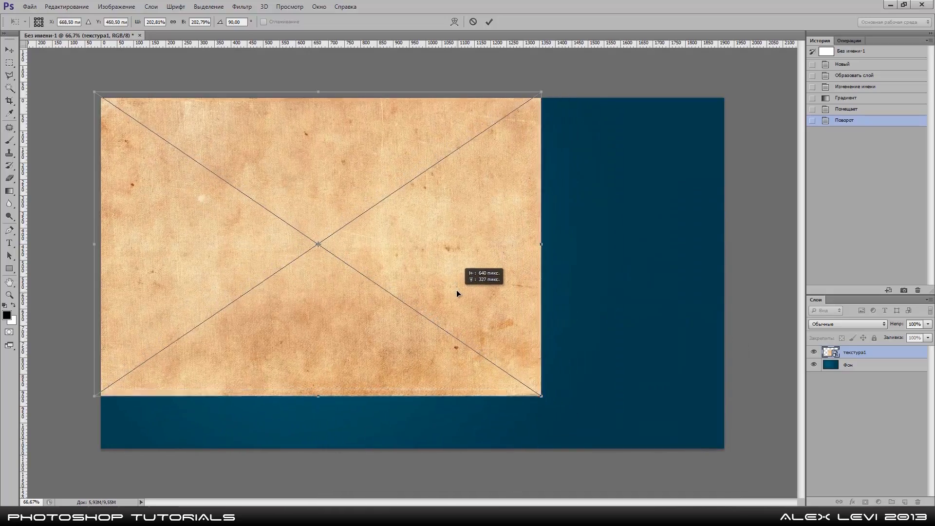
mouse_move(540, 394)
left_mouse_down()
mouse_move(632, 427)
mouse_move(790, 448)
left_mouse_up()
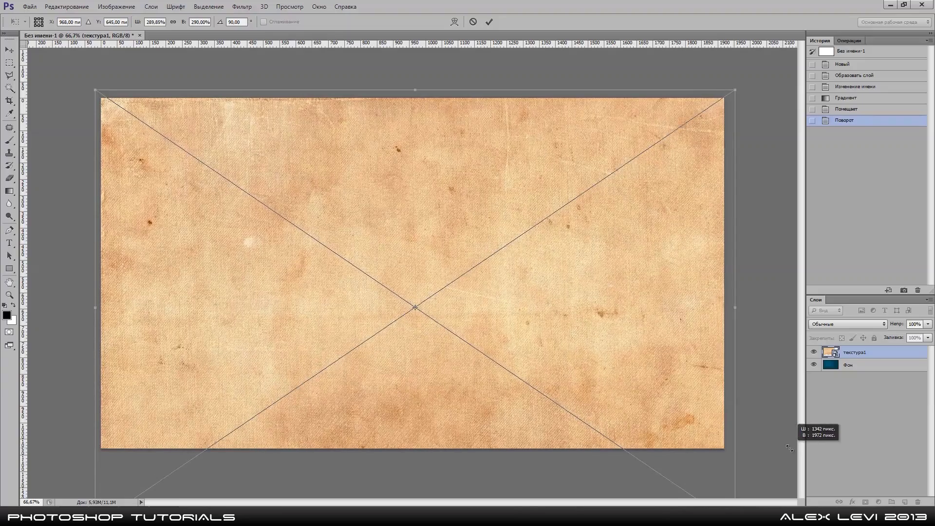
left_click_drag(553, 371, 548, 330)
key("Return")
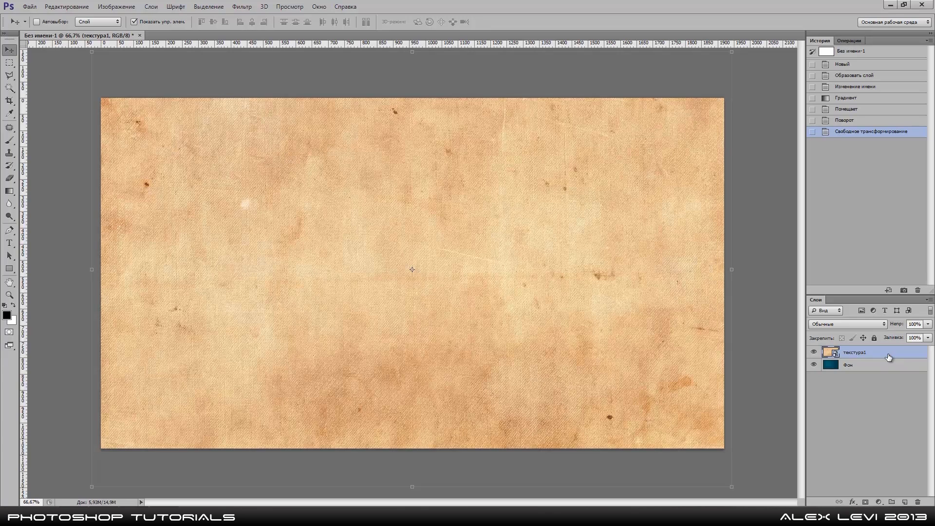
- Rasterize текстура1, desaturate it to grey, and set its blend mode to Soft Light
right_click(889, 357)
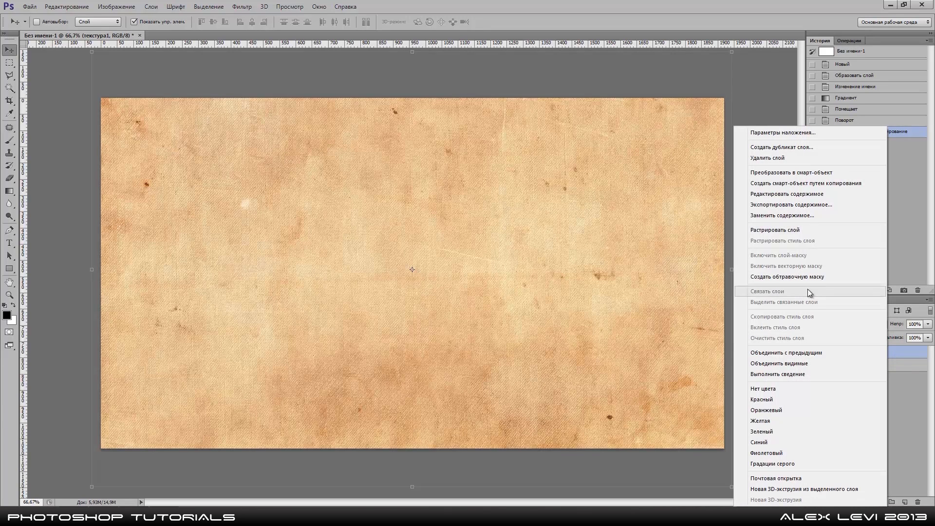
left_click(790, 232)
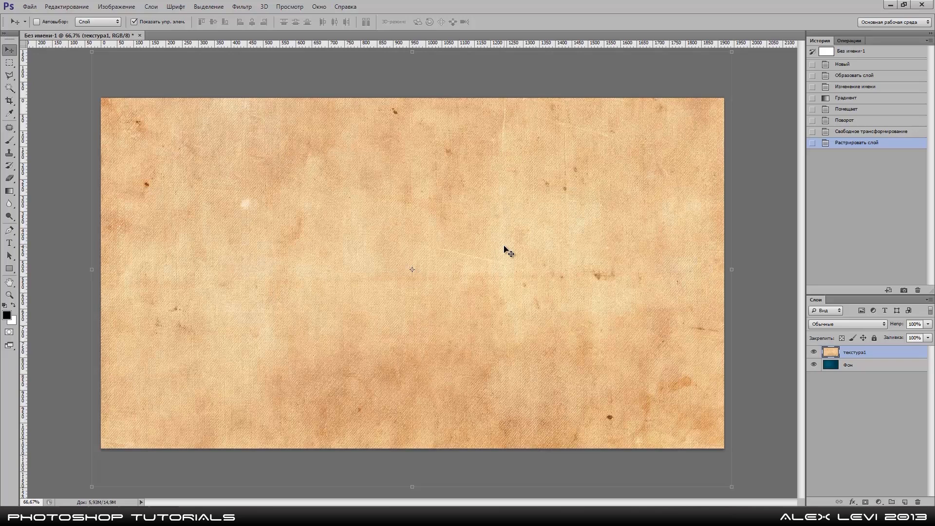
key("ctrl+shift+u")
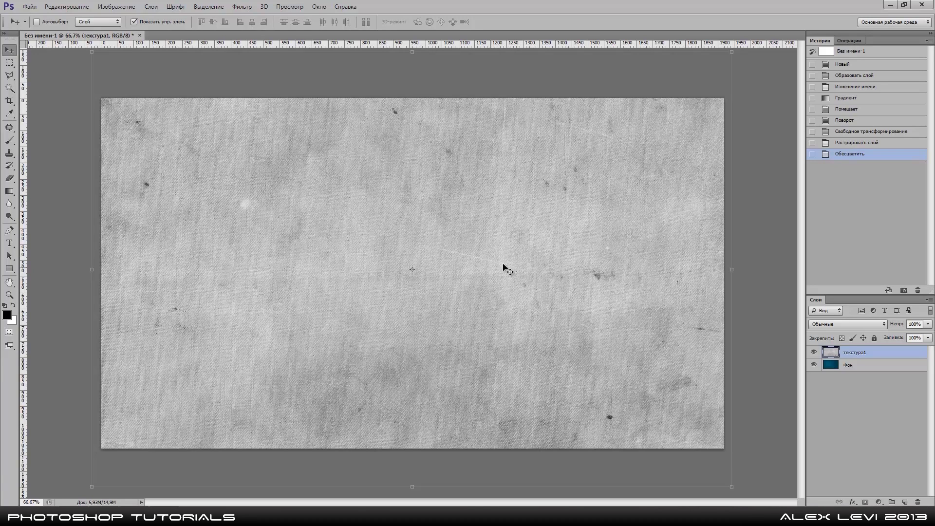
left_click(838, 326)
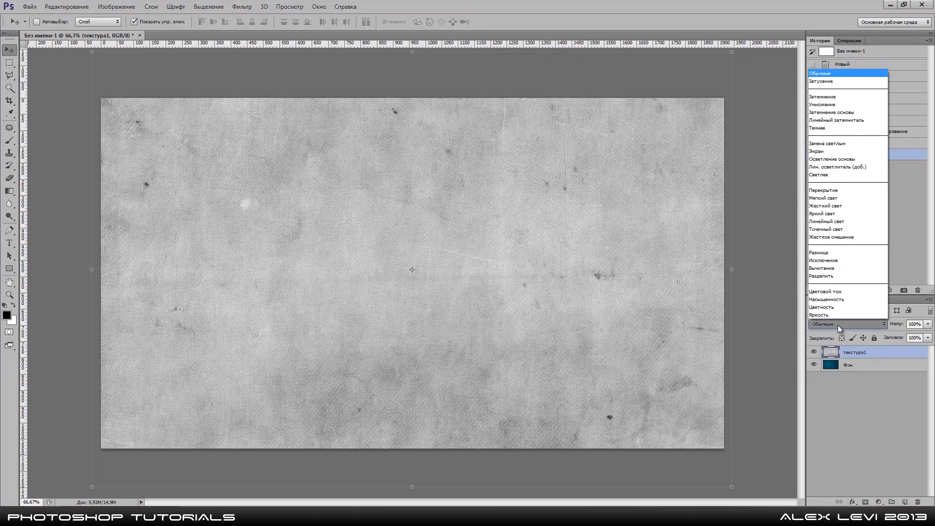
left_click(828, 198)
left_click(861, 370)
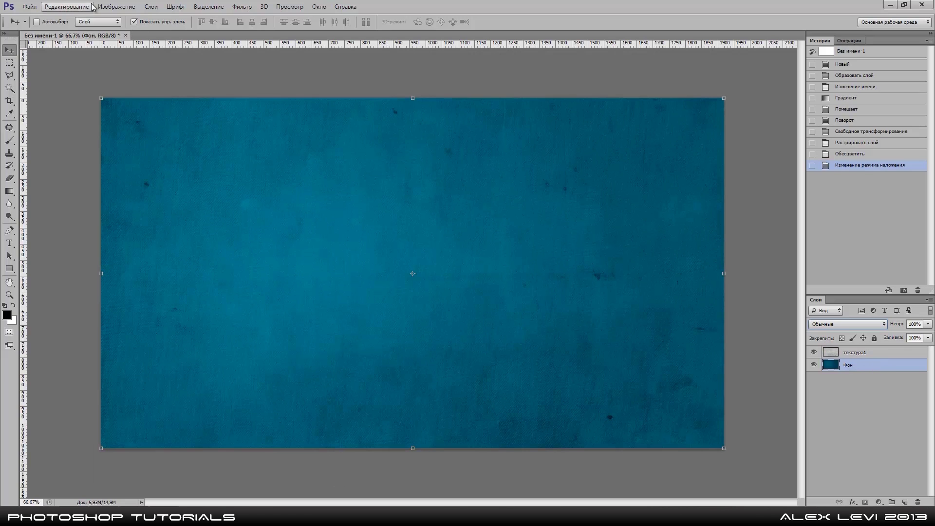
- Apply Brightness/Contrast to Фон with brightness -52 and slightly higher contrast
left_click(120, 7)
left_click(280, 30)
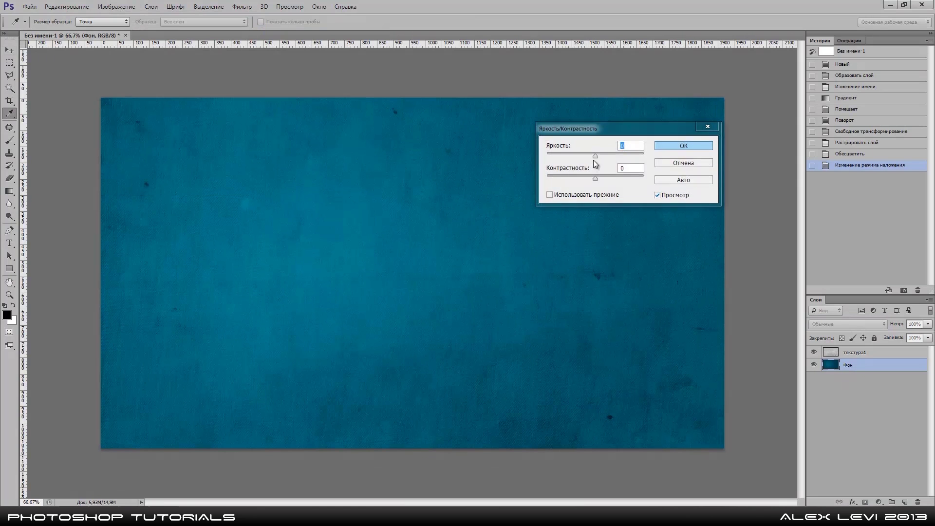
left_click_drag(595, 157, 573, 156)
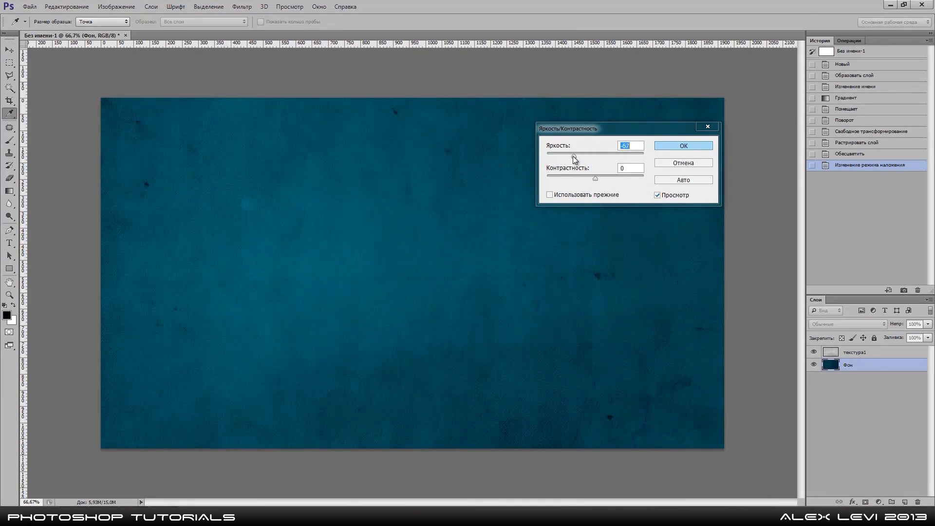
left_click(682, 146)
left_click(887, 352)
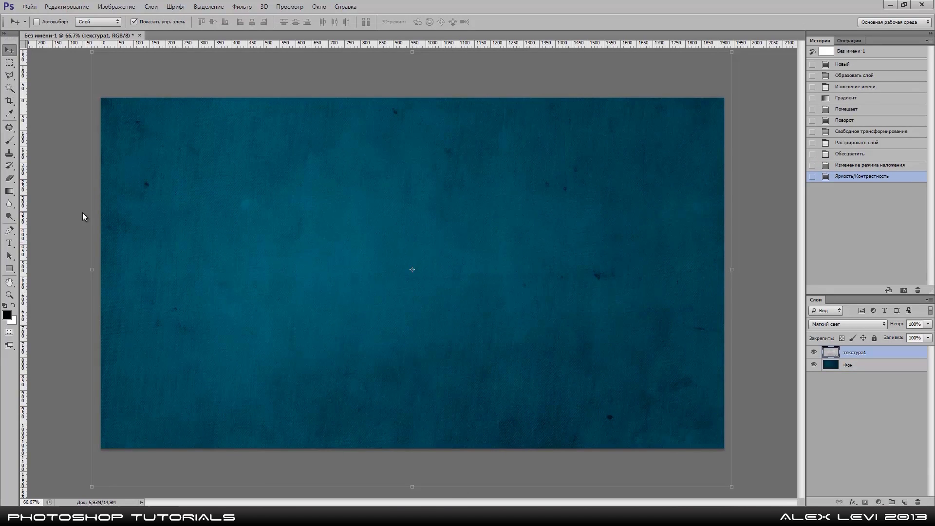
- Type the two-line title PHOTOSHOP / TUTORIALS on the left side of the canvas
left_click(10, 244)
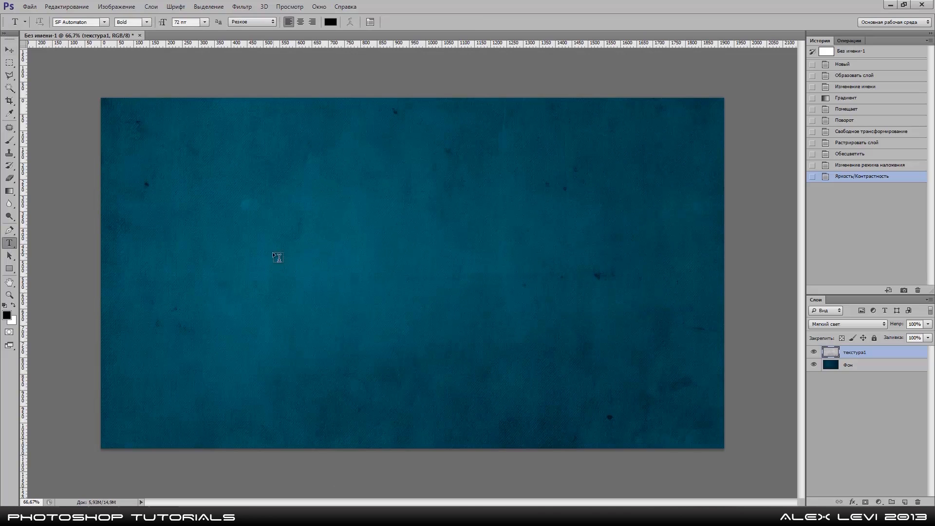
left_click(246, 236)
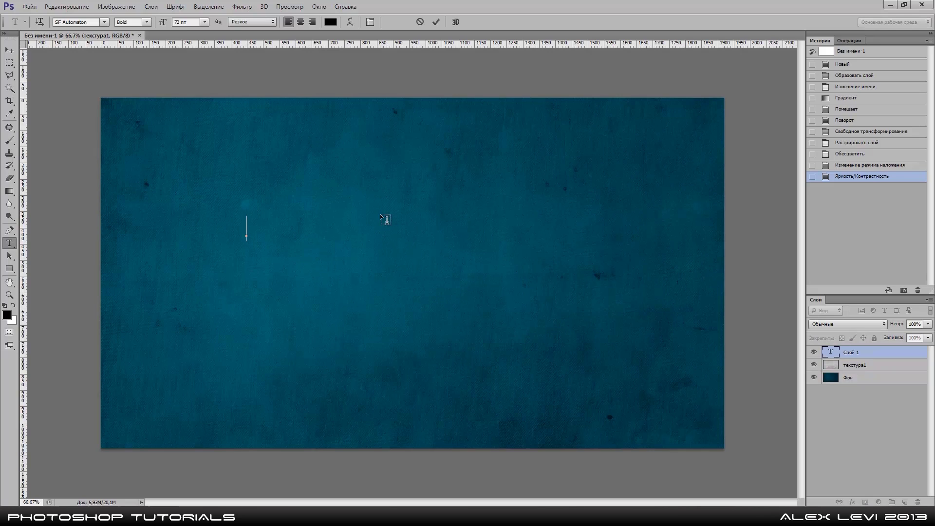
type("PHOTOSHOP")
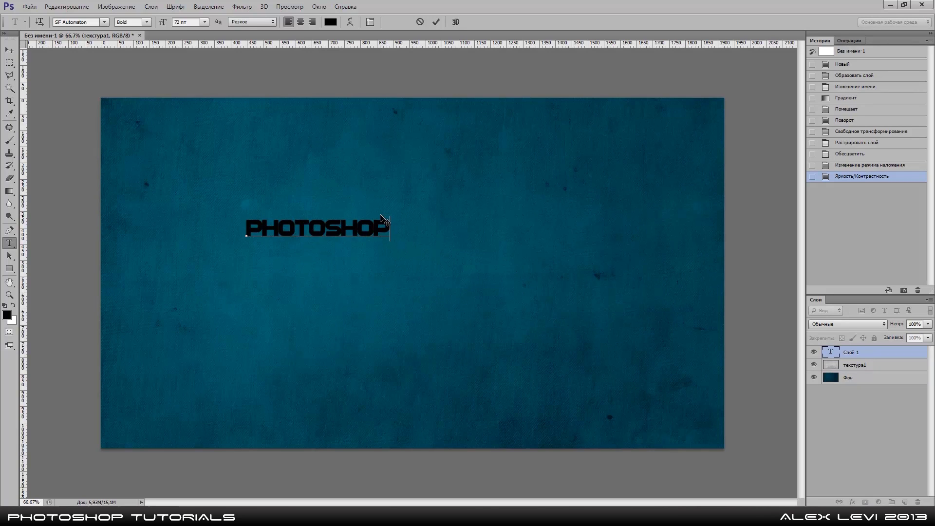
key("Return")
type("TU")
type("TORIALS")
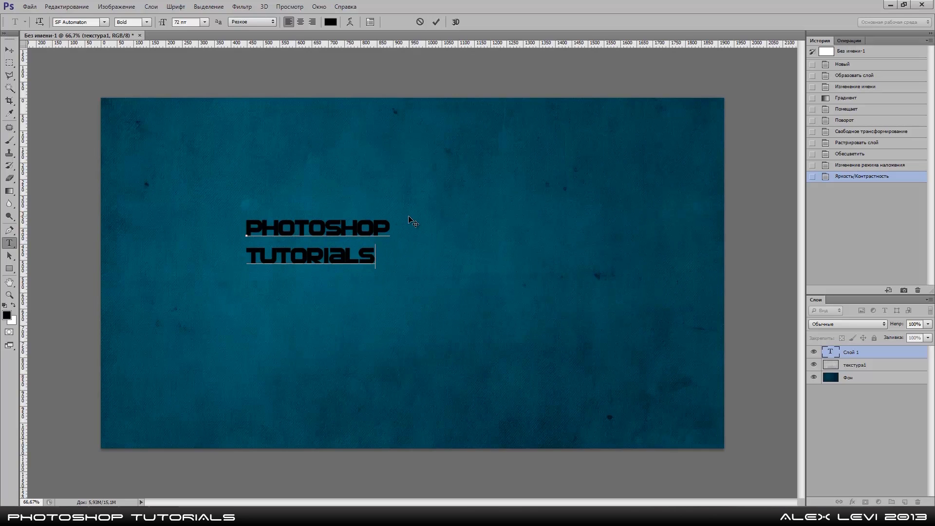
left_click(10, 51)
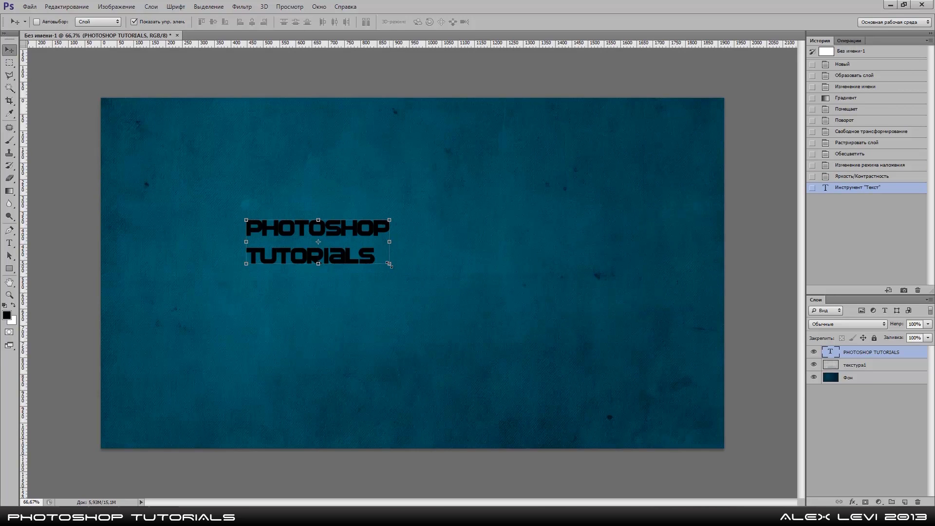
- Scale the title to about 310% and move it to the upper left
left_click_drag(390, 264, 693, 378)
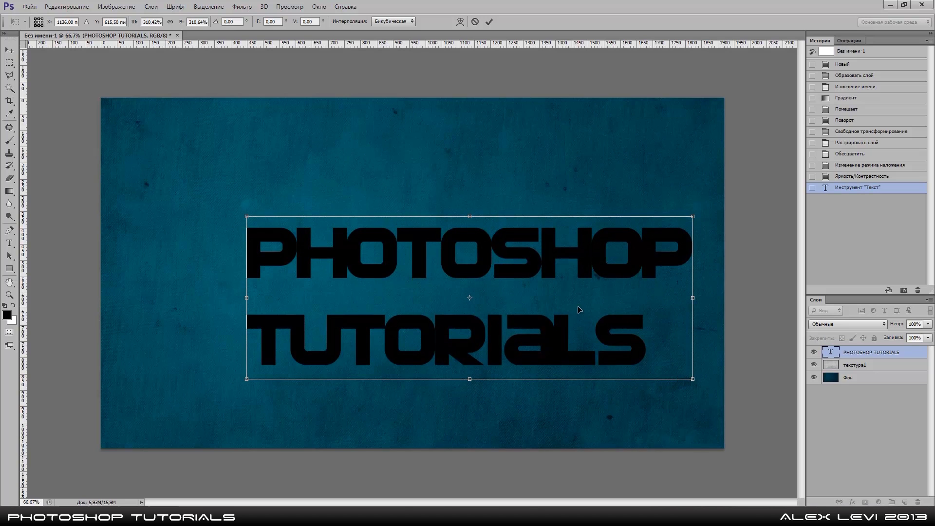
left_click_drag(594, 319, 496, 267)
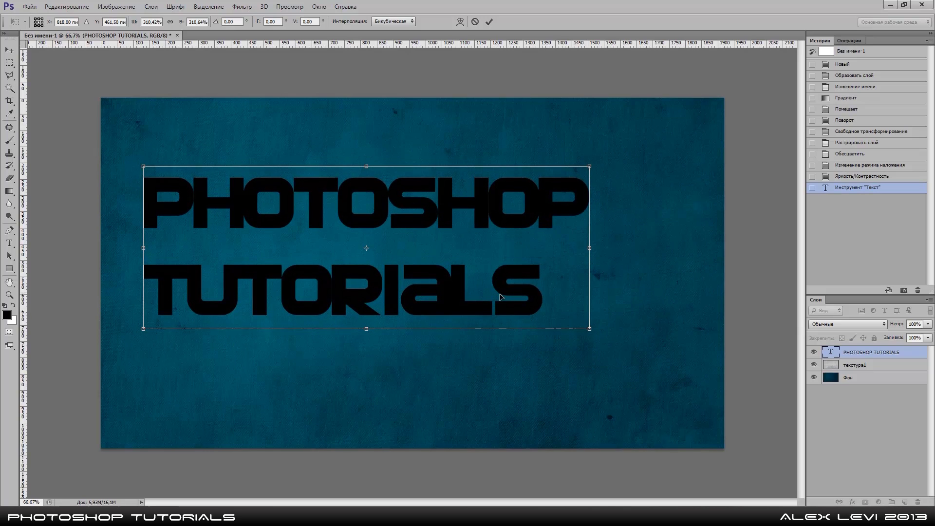
key("Return")
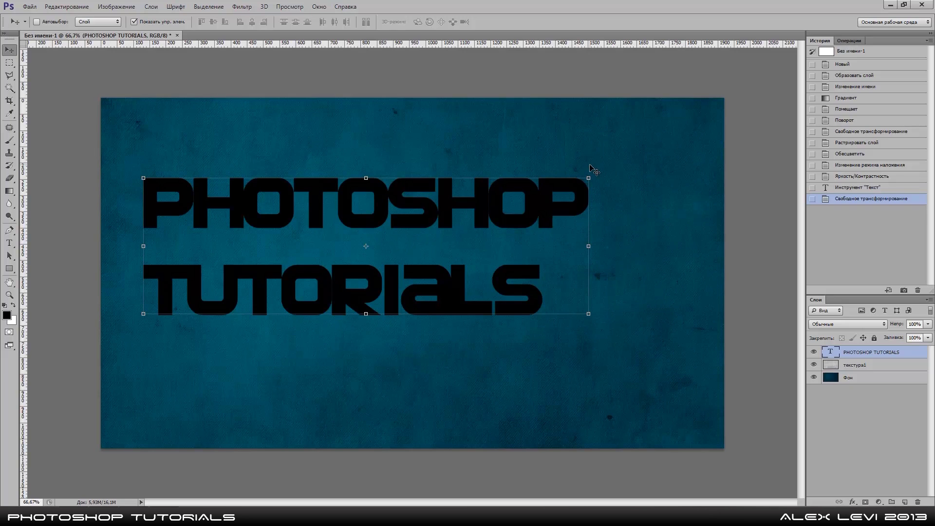
- Drag the plaid текстура2 texture from the folder into the document
key("alt+Tab")
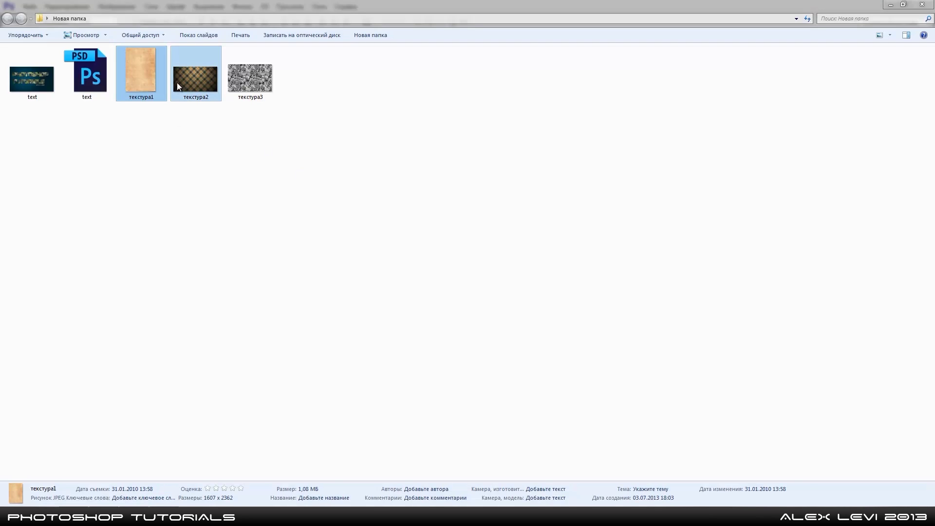
left_click(177, 85)
mouse_move(209, 86)
left_mouse_down()
mouse_move(283, 385)
mouse_move(465, 271)
left_mouse_up()
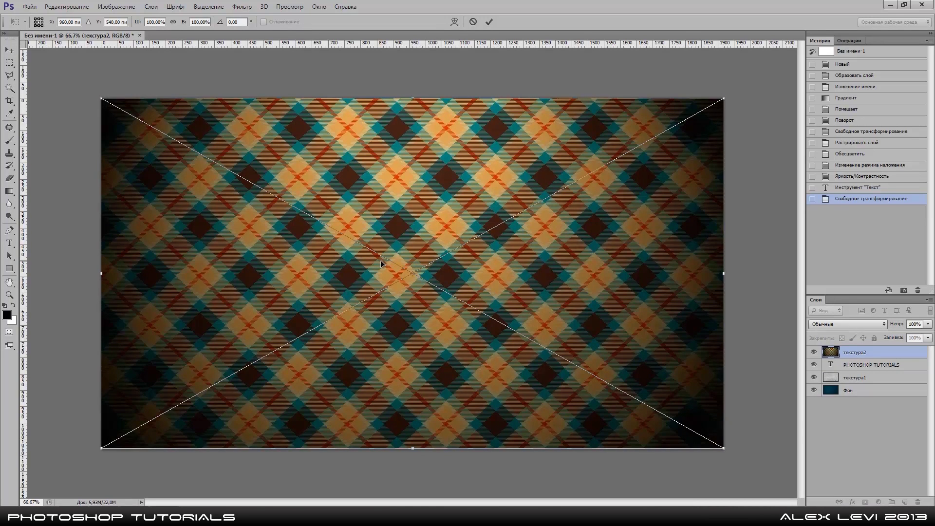
- Commit the plaid текстура2 placement and clip it to the title letters
key("Return")
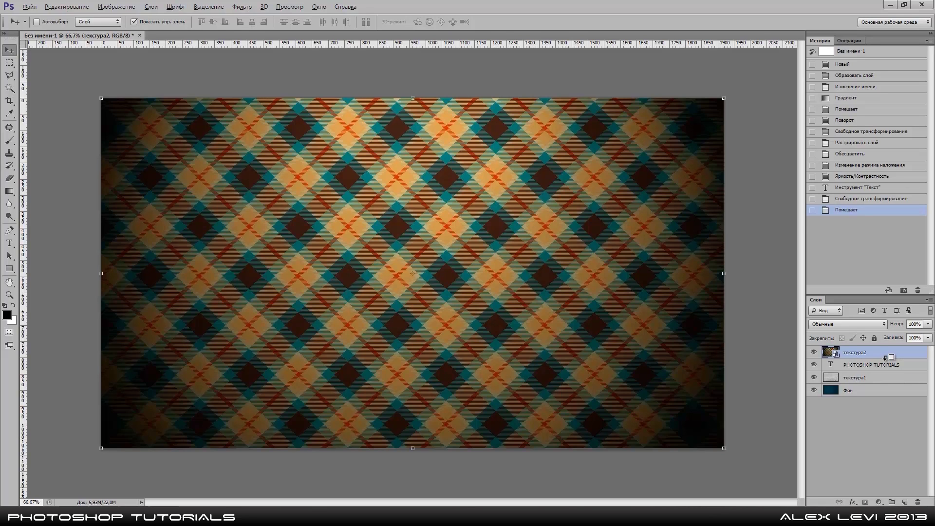
left_click(885, 358, "alt")
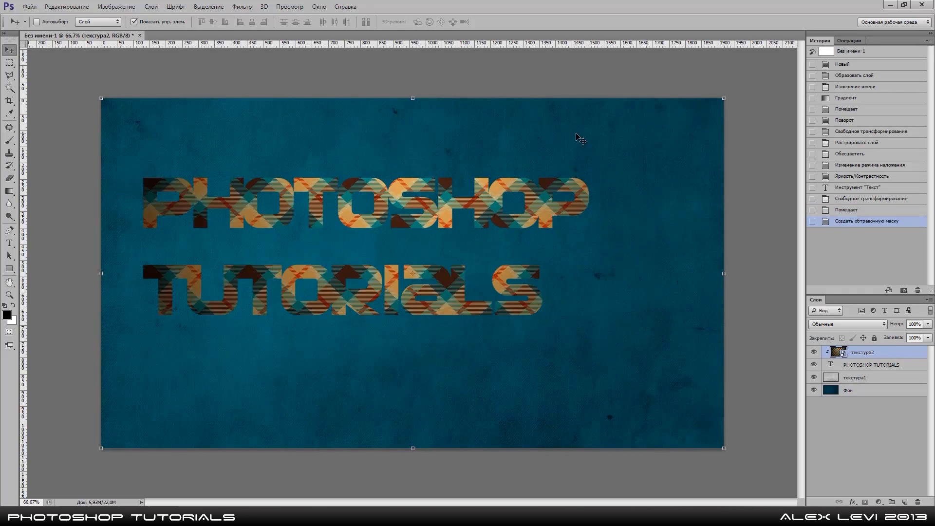
- Shift the plaid текстура2 pattern inside the letters, rasterize the layer, and nudge it slightly up
mouse_move(437, 224)
left_mouse_down()
mouse_move(412, 196)
mouse_move(493, 238)
mouse_move(409, 244)
mouse_move(495, 241)
mouse_move(252, 244)
mouse_move(381, 260)
mouse_move(338, 248)
mouse_move(376, 265)
left_mouse_up()
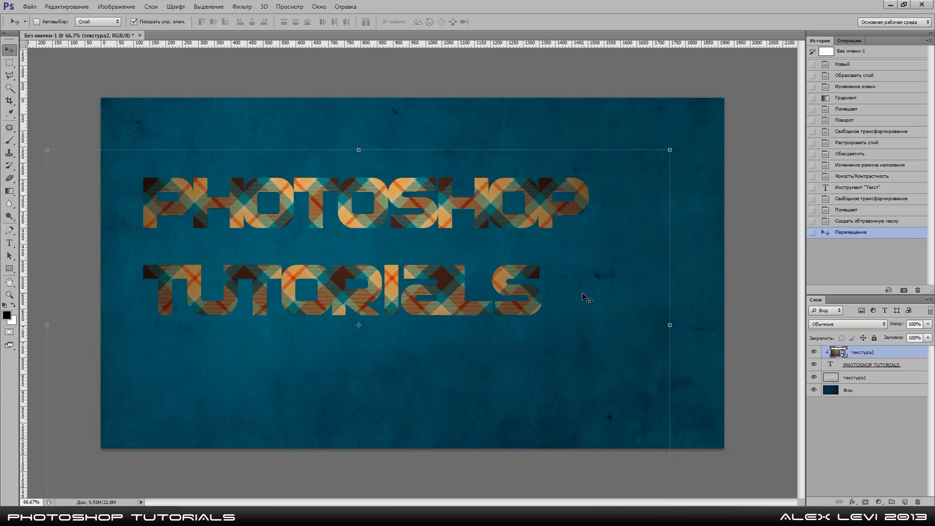
mouse_move(336, 263)
left_mouse_down()
mouse_move(388, 257)
mouse_move(344, 256)
mouse_move(346, 248)
left_mouse_up()
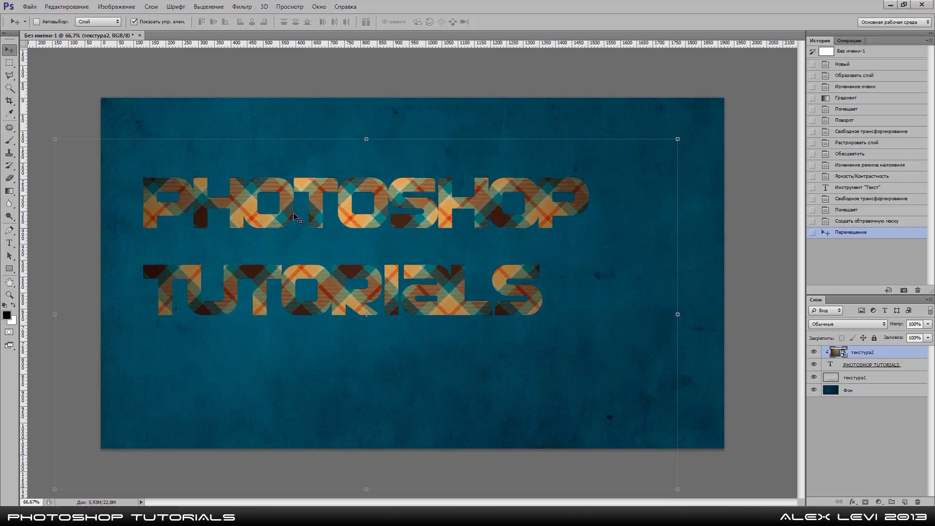
right_click(882, 356)
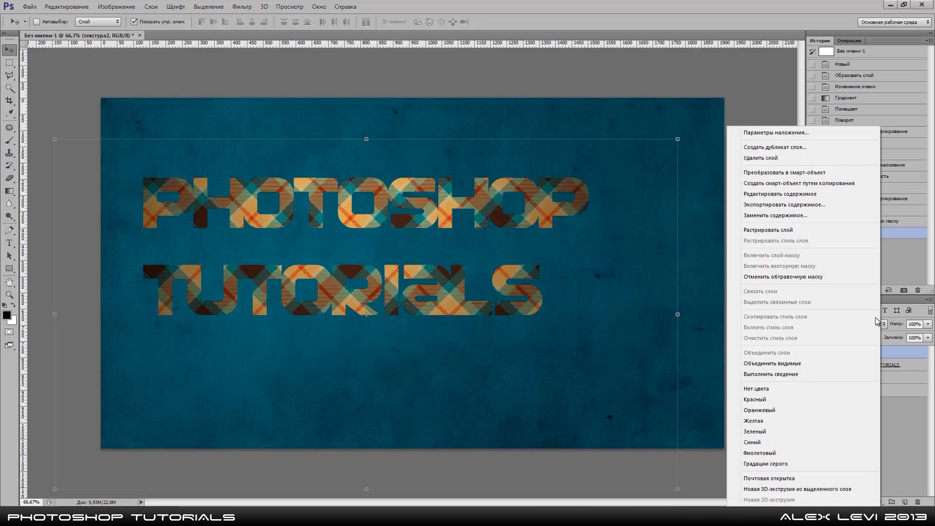
left_click(779, 231)
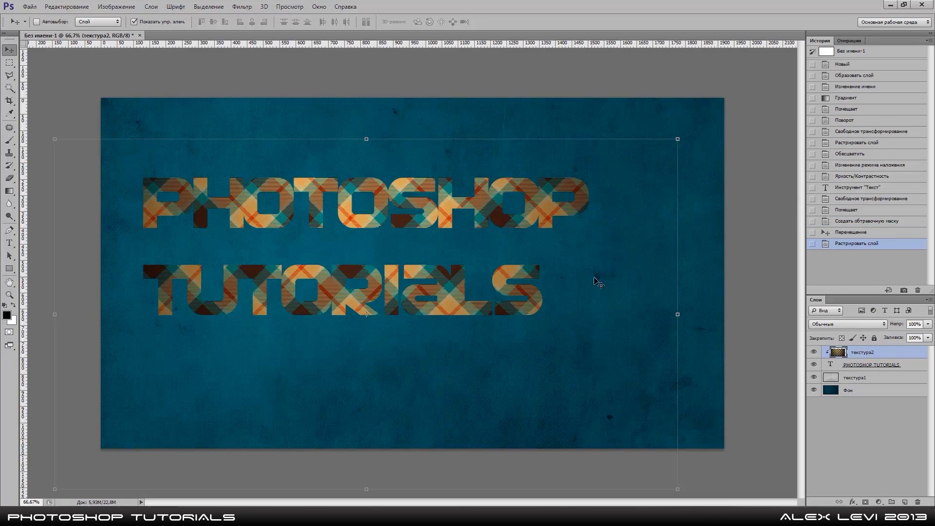
left_click_drag(452, 271, 451, 268)
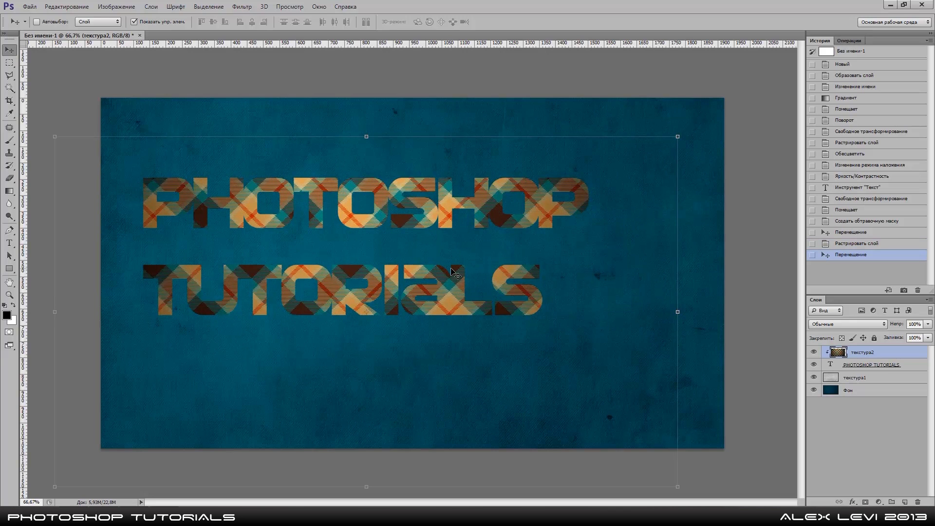
- Apply a Hue/Saturation hue shift of about +20 to the plaid, making the letters yellower
key("ctrl+u")
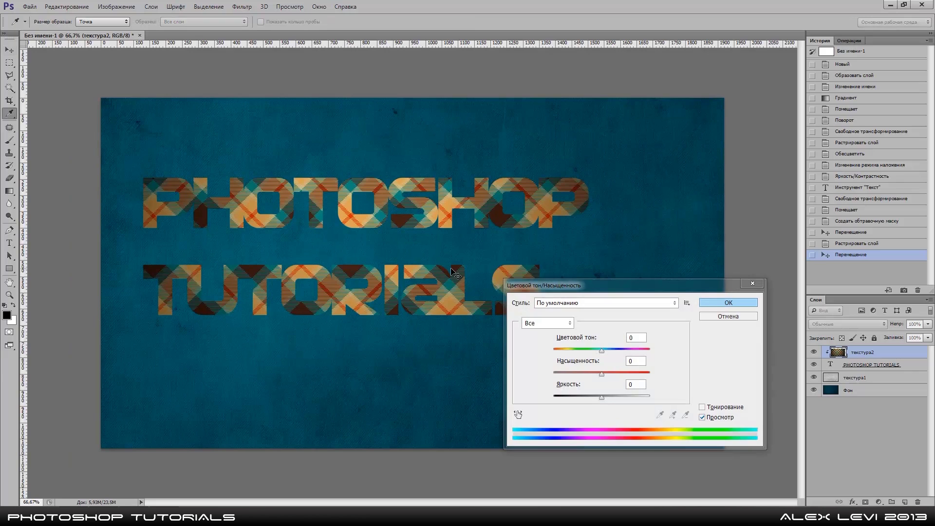
left_click_drag(604, 289, 613, 217)
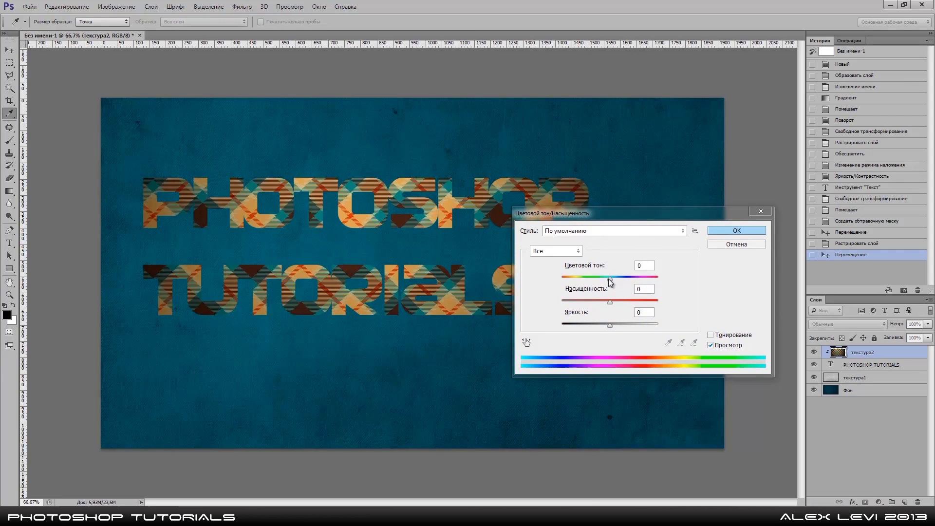
left_click_drag(620, 222, 662, 334)
mouse_move(652, 389)
left_mouse_down()
mouse_move(639, 390)
mouse_move(664, 393)
left_mouse_up()
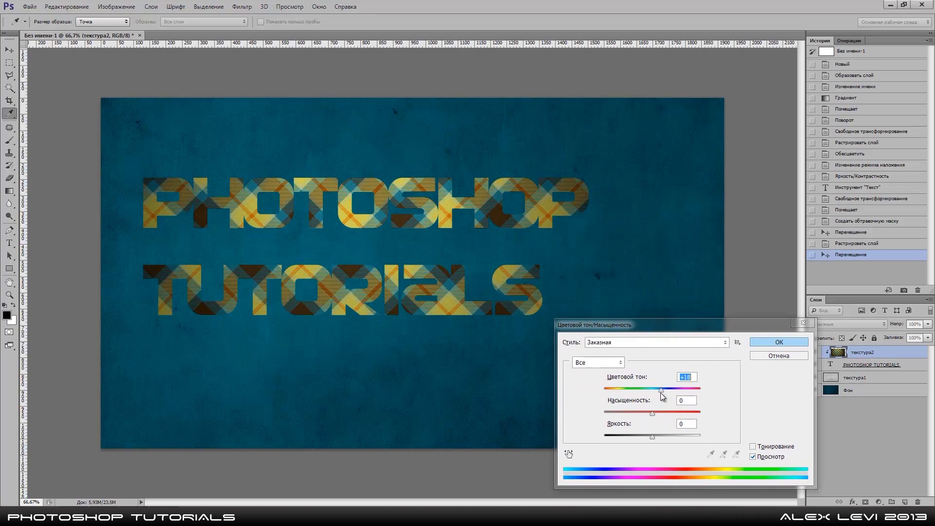
left_click_drag(664, 394, 663, 394)
left_click(780, 342)
key("v")
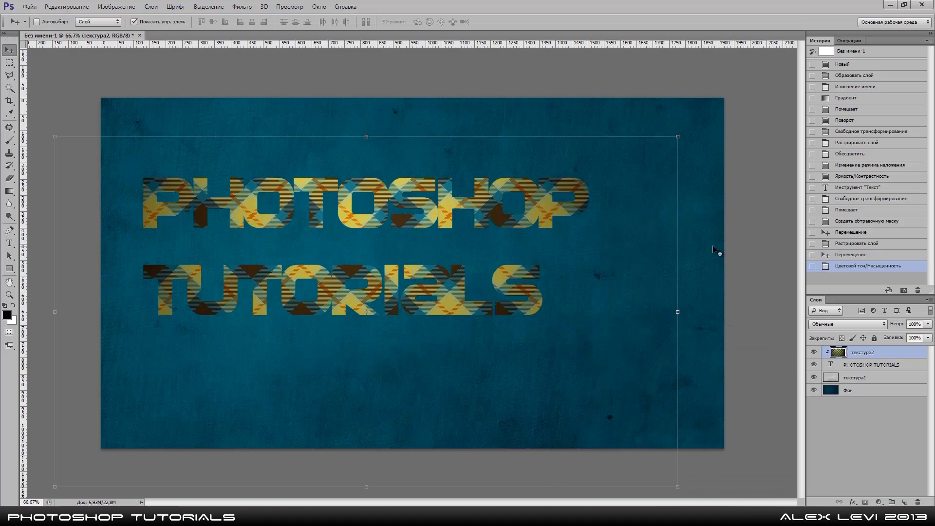
- Give the PHOTOSHOP TUTORIALS layer a drop shadow with 13 px distance and 10 px size
left_click(909, 365)
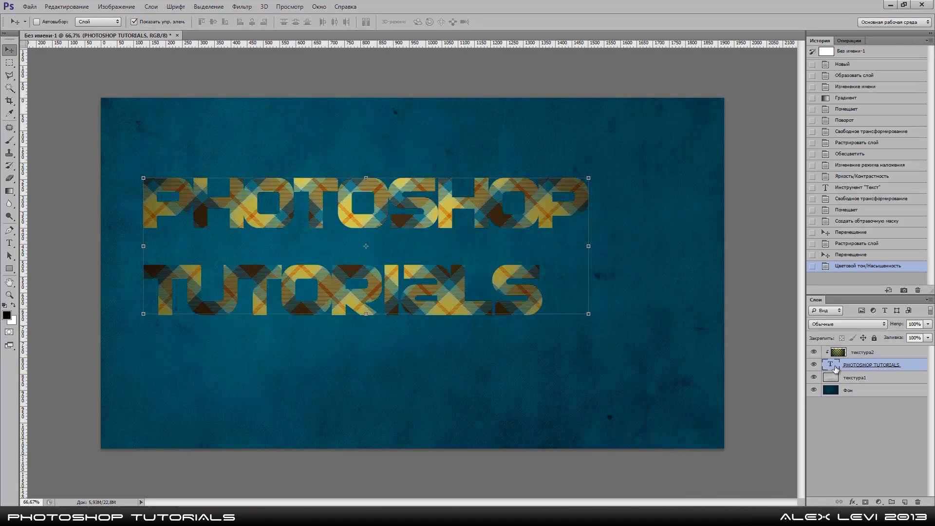
double_click(913, 369)
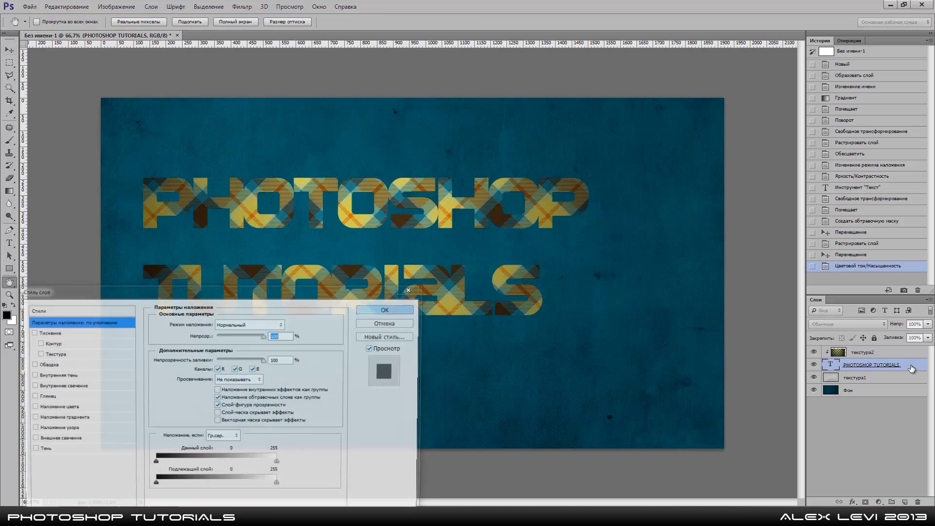
left_click_drag(291, 292, 310, 240)
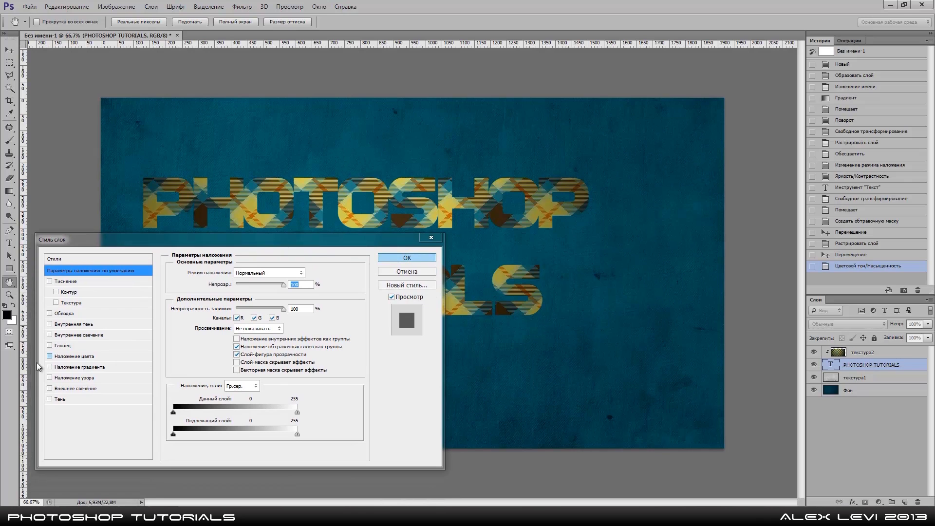
left_click(60, 399)
mouse_move(267, 240)
left_mouse_down()
mouse_move(407, 318)
mouse_move(312, 312)
left_mouse_up()
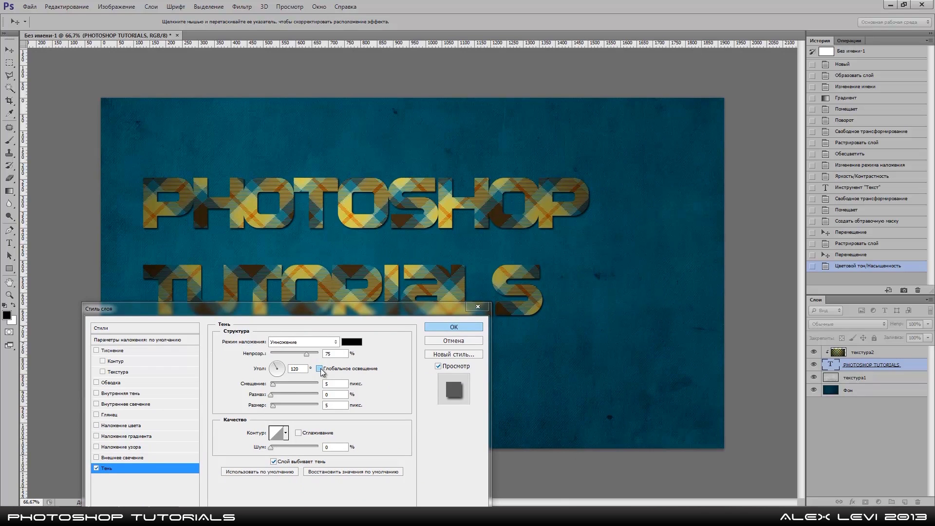
left_click_drag(336, 308, 332, 330)
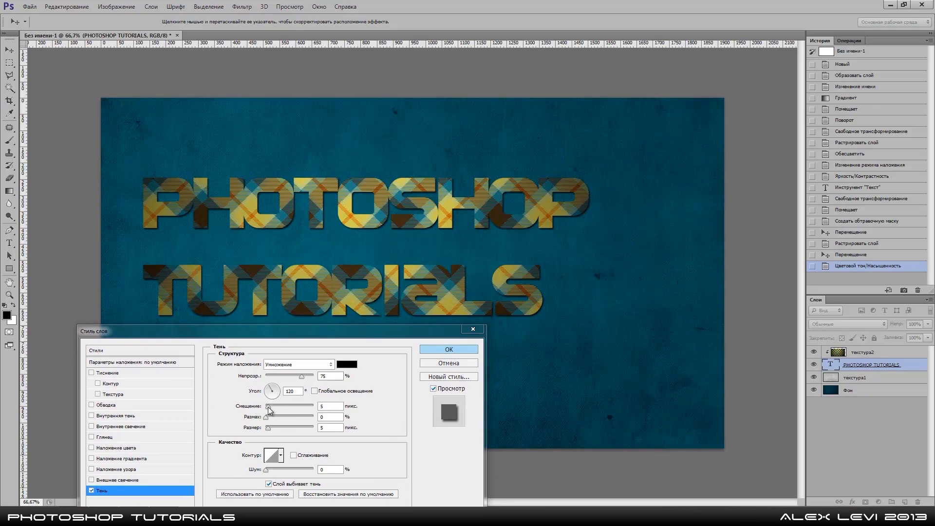
left_click_drag(268, 408, 273, 409)
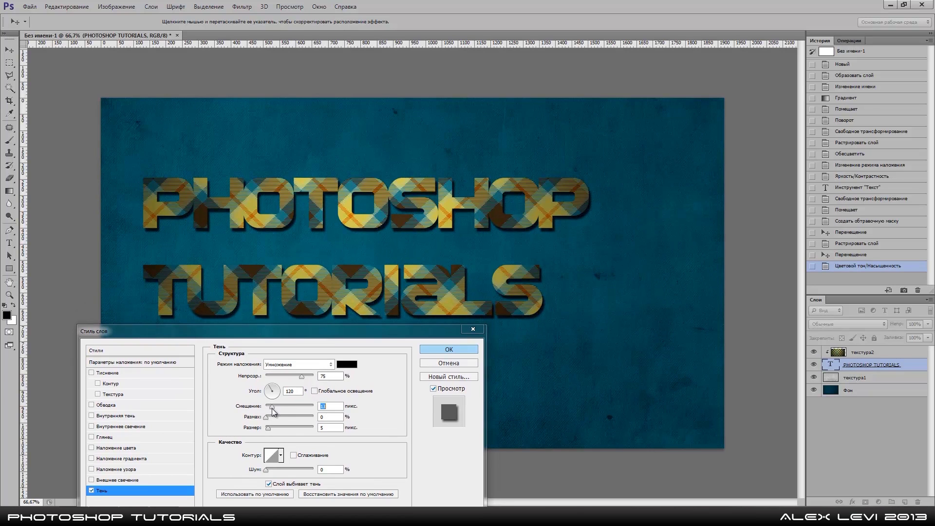
left_click_drag(268, 428, 272, 430)
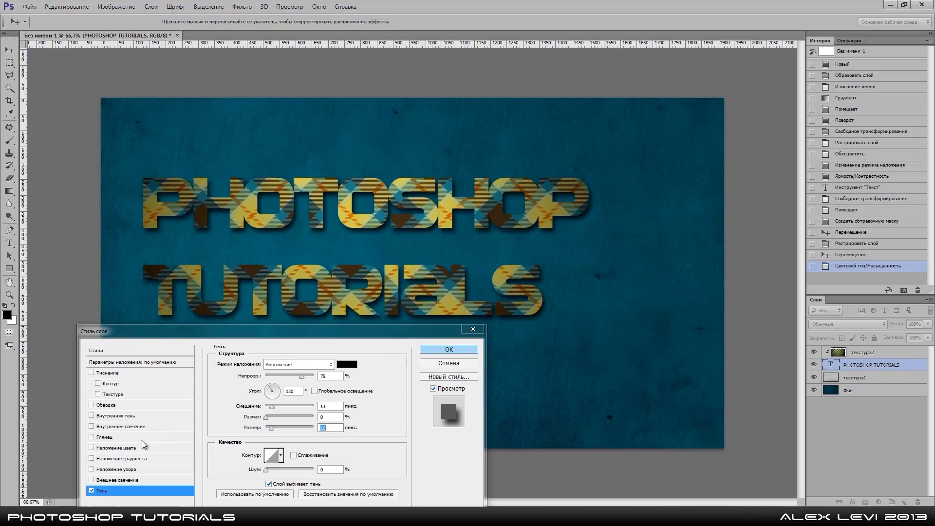
left_click(131, 418)
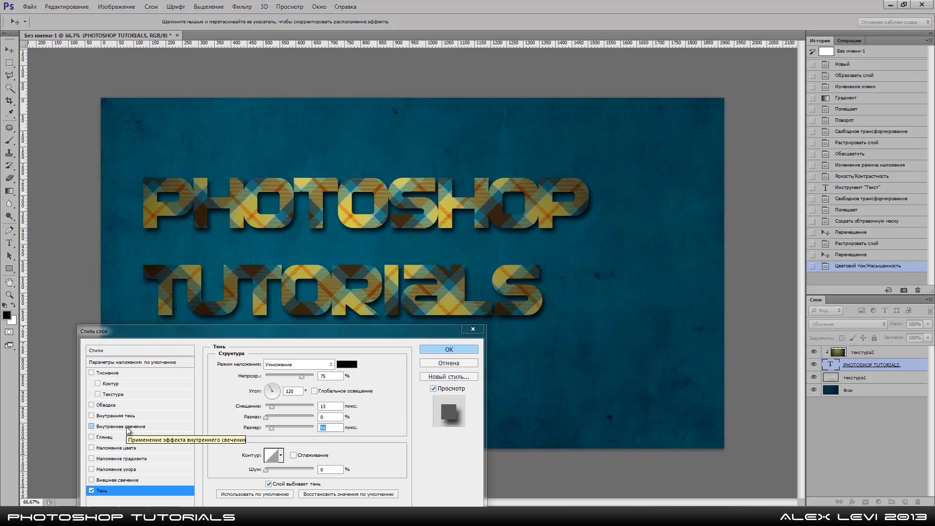
- Add a white Lighten inner shadow with Global Light off and angle -51, then apply the styles
left_click(128, 428)
left_click(91, 427)
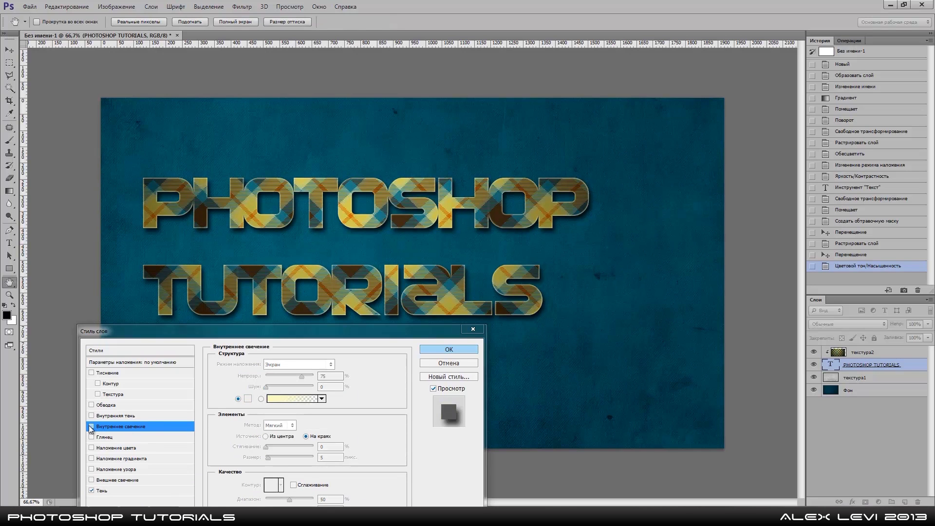
left_click(123, 416)
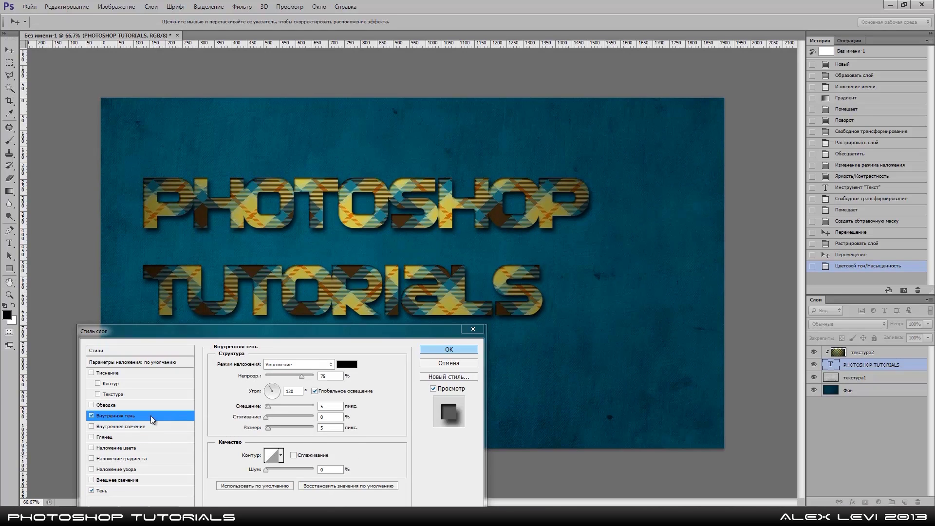
left_click(347, 365)
left_click_drag(441, 265, 411, 192)
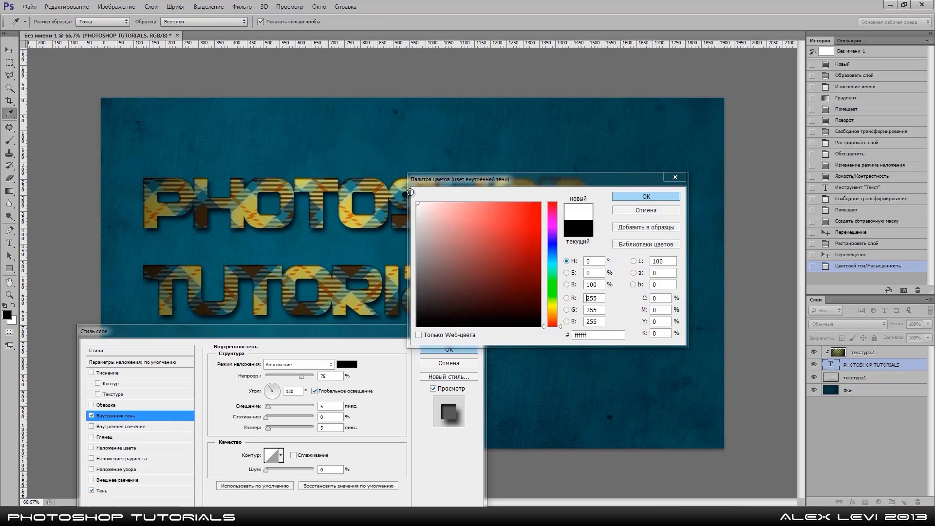
left_click(615, 194)
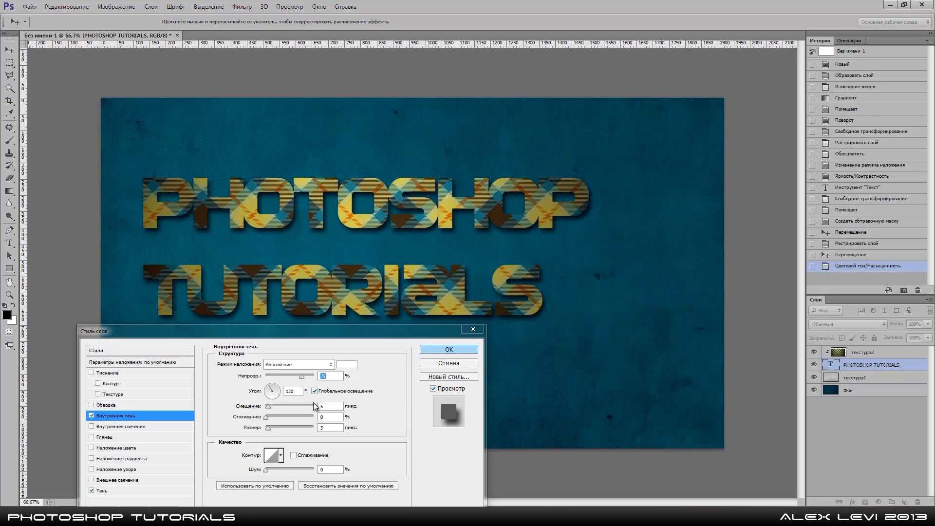
left_click(290, 366)
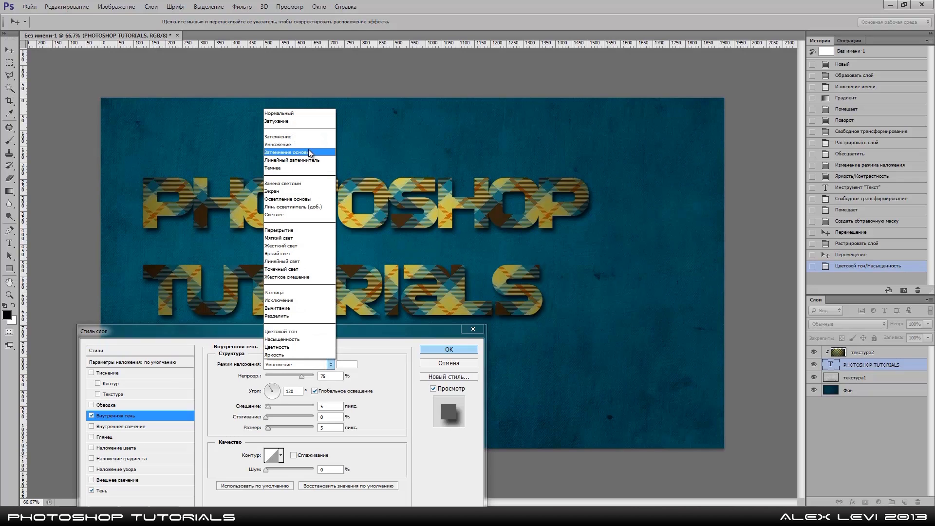
left_click(307, 186)
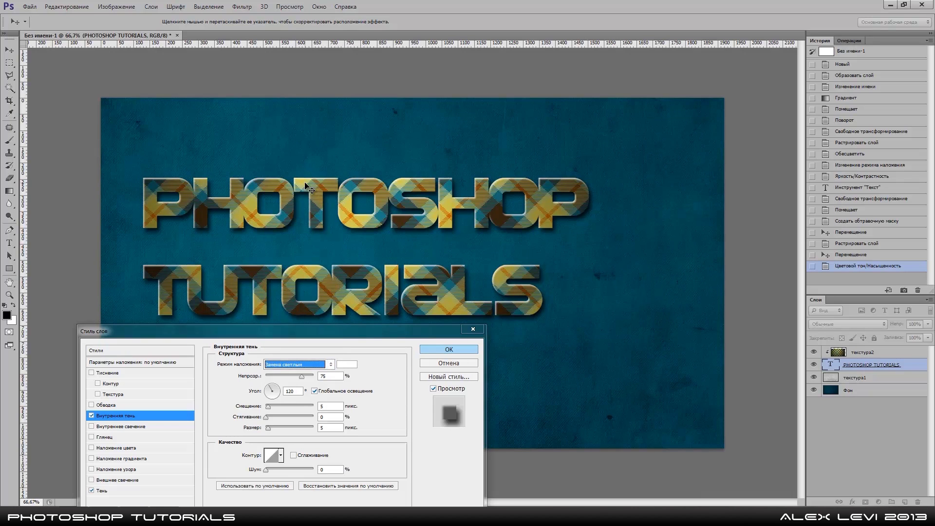
left_click(315, 391)
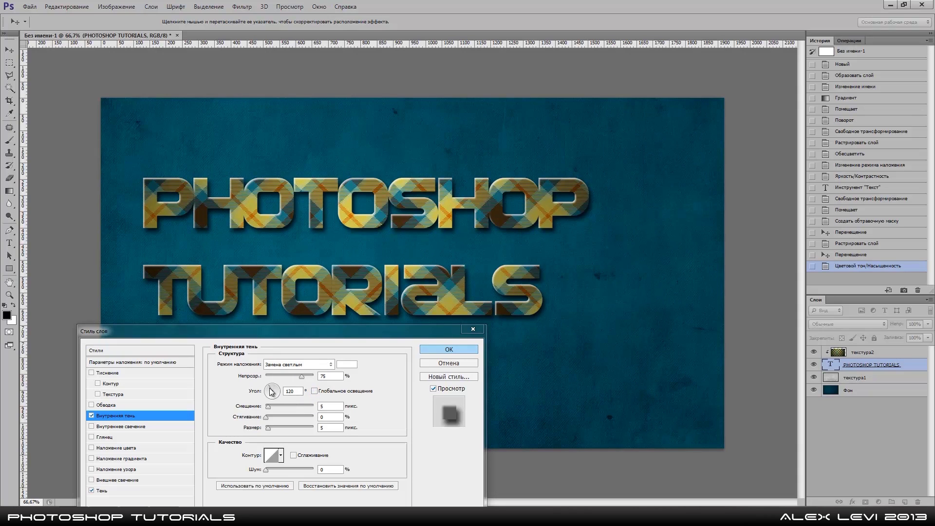
left_click_drag(270, 388, 279, 399)
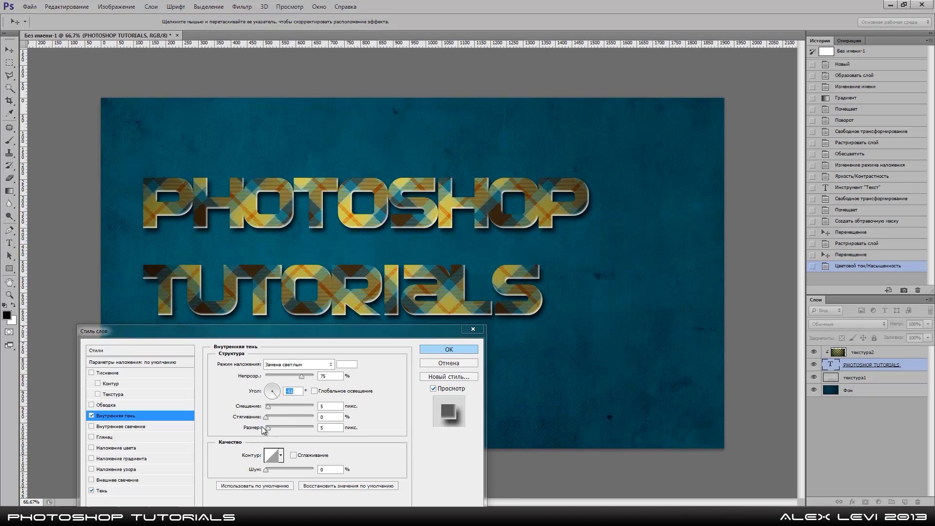
left_click_drag(269, 406, 266, 429)
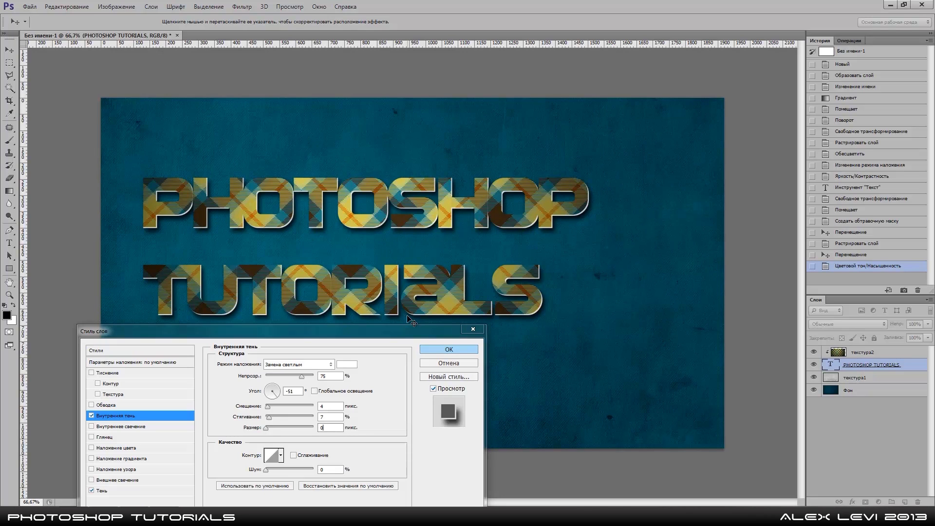
left_click(444, 349)
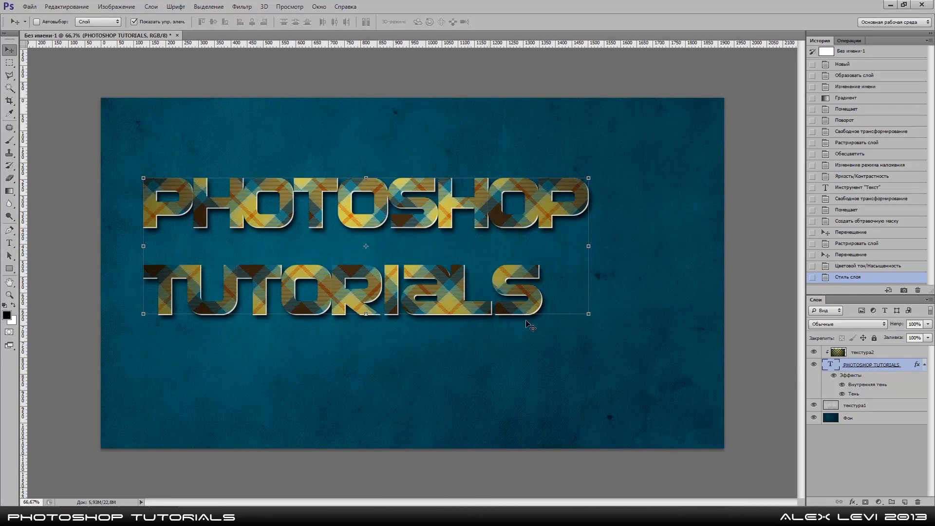
- Place the текстура3 texture image as a new layer above текстура2
left_click(889, 356)
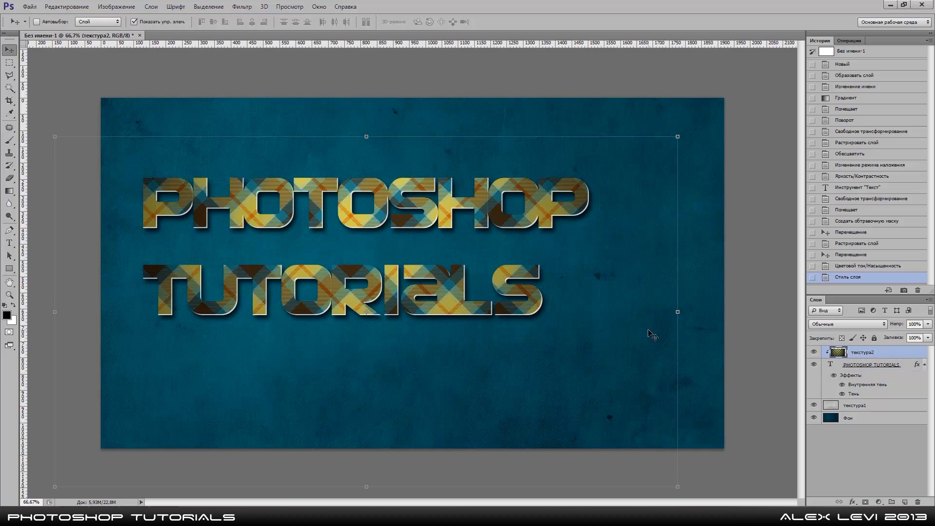
left_click(126, 517)
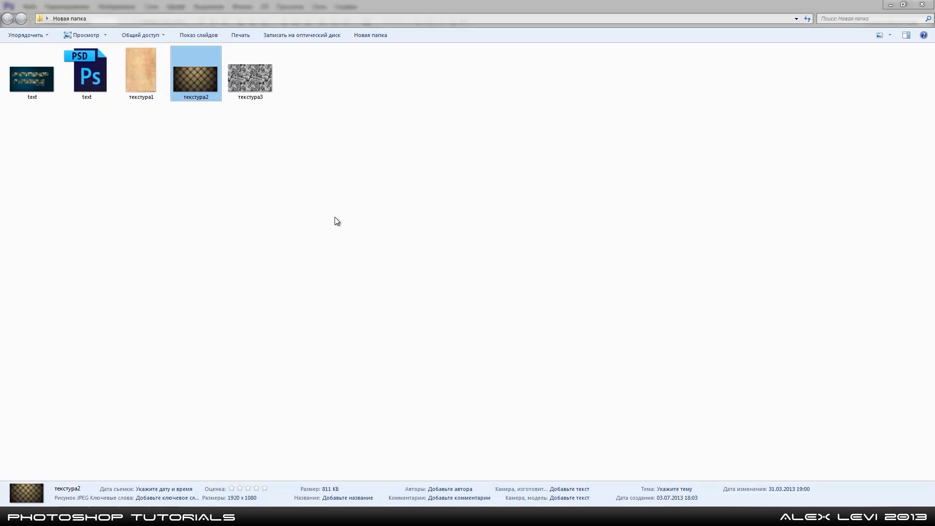
left_click(251, 77)
left_click_drag(257, 80, 352, 268)
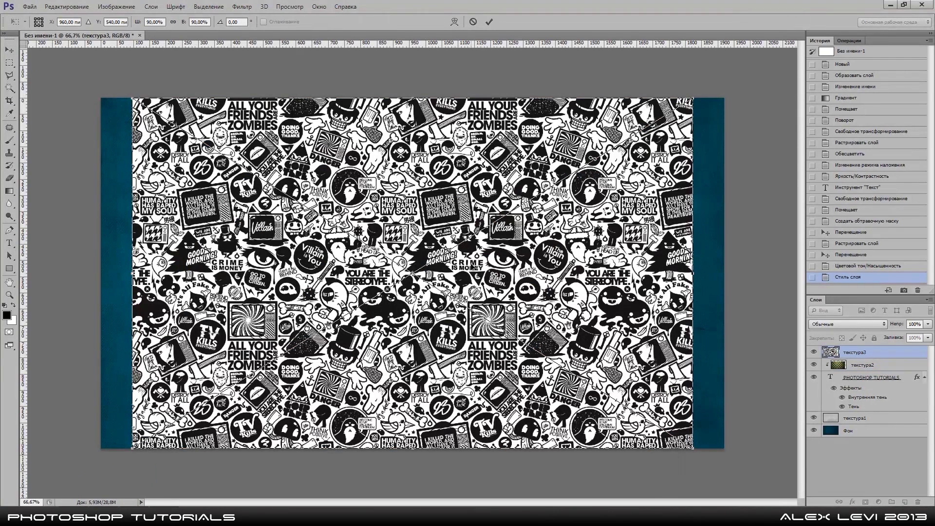
- Commit текстура3, clip it to the title at 15% opacity, and shift it within the letters
key("Return")
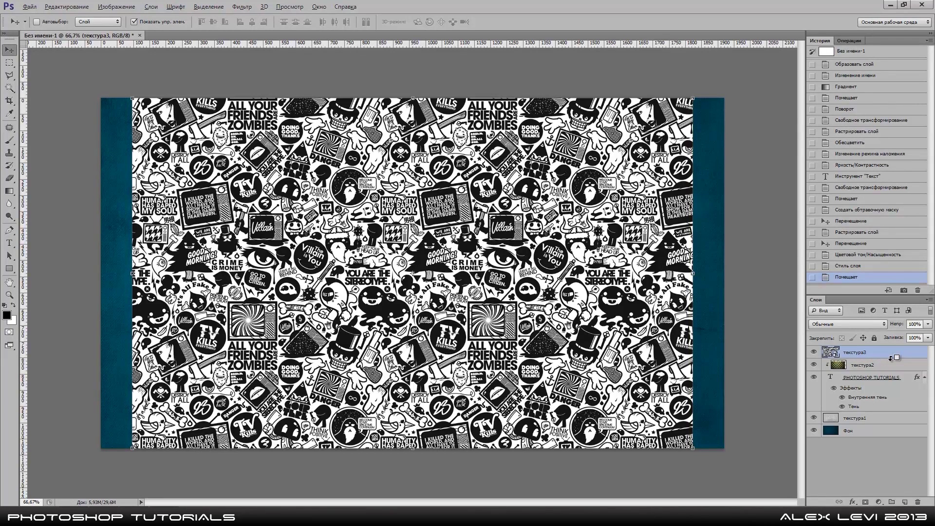
left_click(893, 358, "alt")
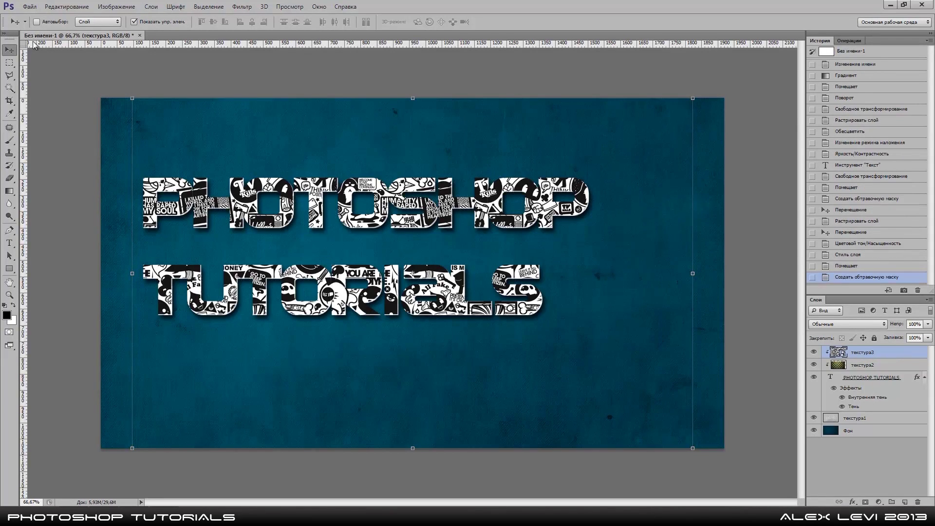
left_click(928, 324)
left_click_drag(929, 335, 886, 335)
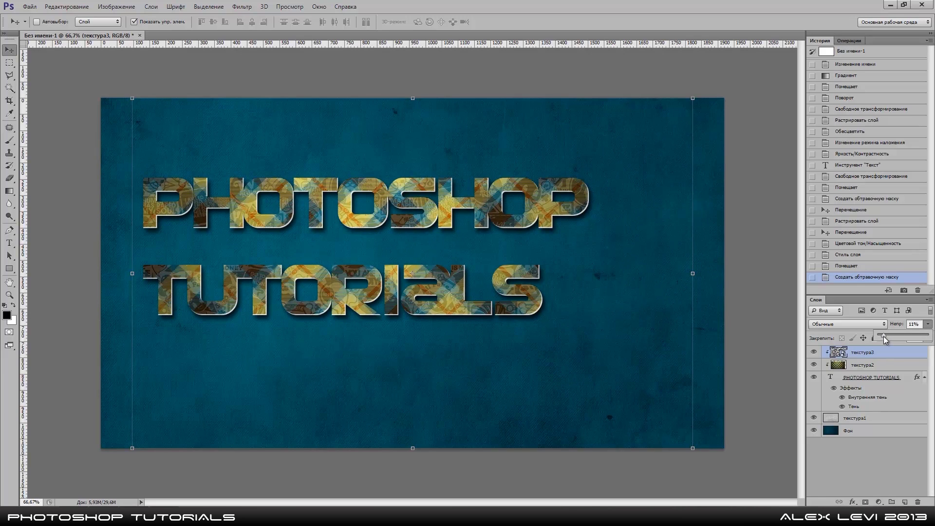
left_click_drag(886, 336, 886, 336)
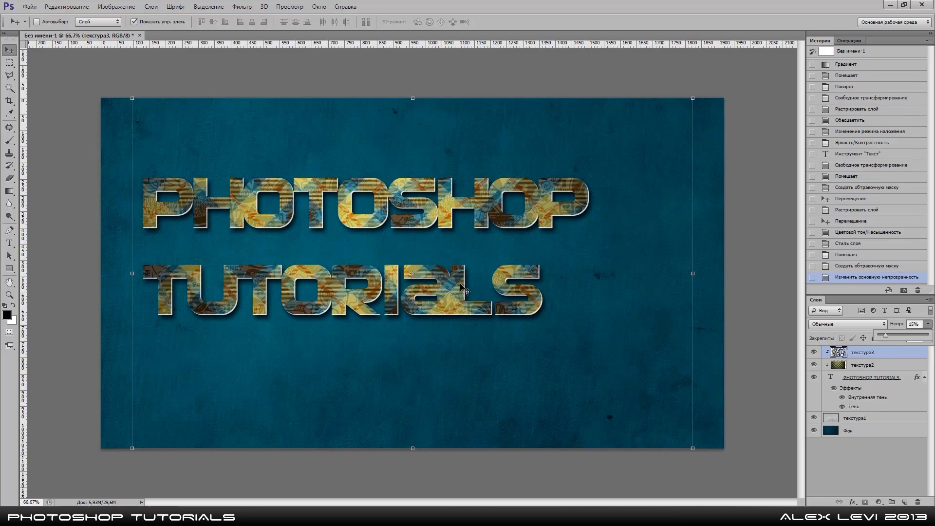
left_click(899, 350)
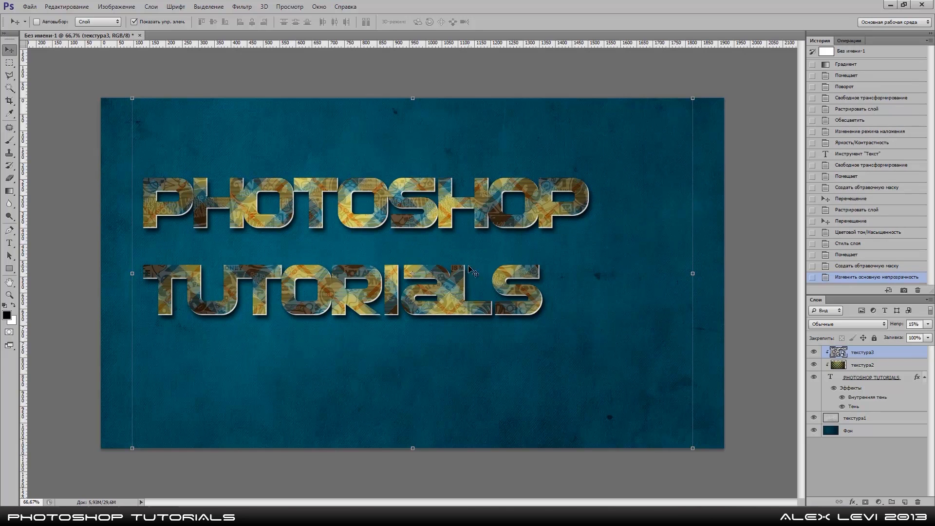
left_click_drag(472, 282, 464, 279)
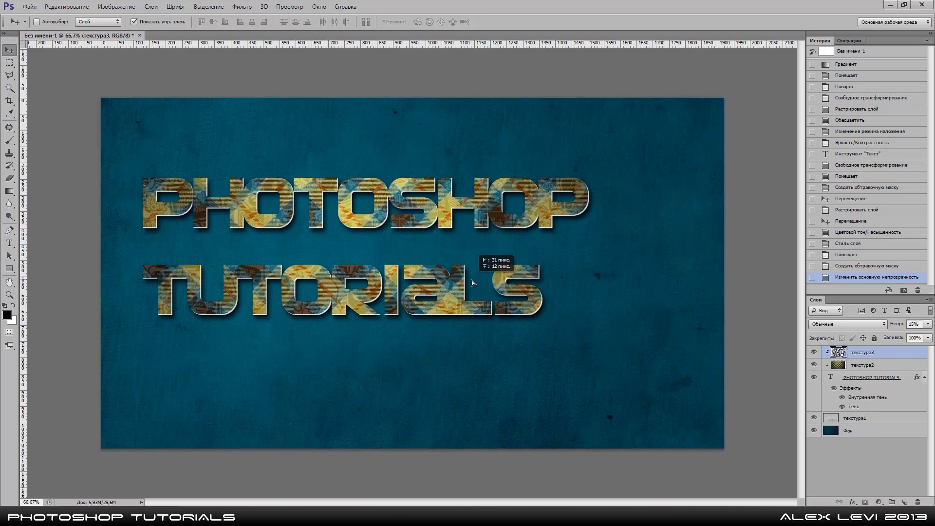
left_click_drag(464, 281, 481, 262)
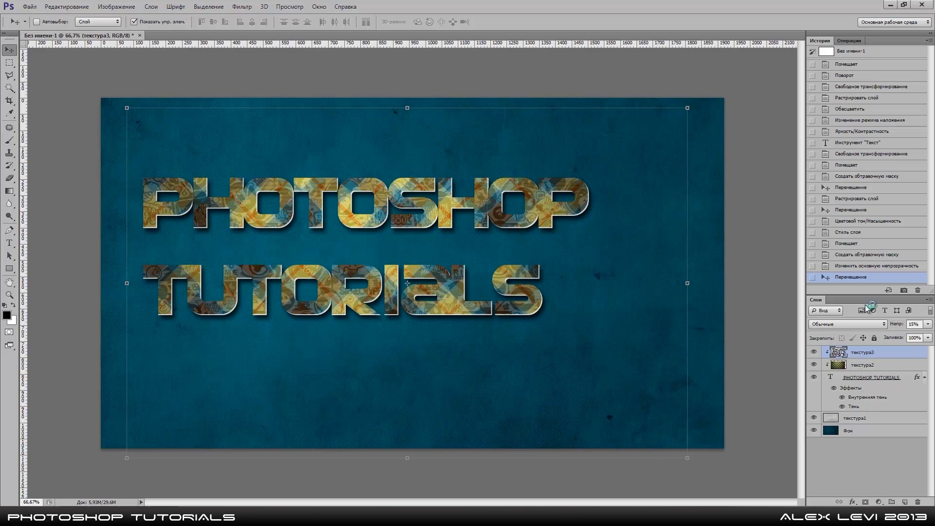
- Select the text and both texture layers, try merging them, then undo the merge
left_click(925, 377)
left_click(892, 367)
left_click(904, 378)
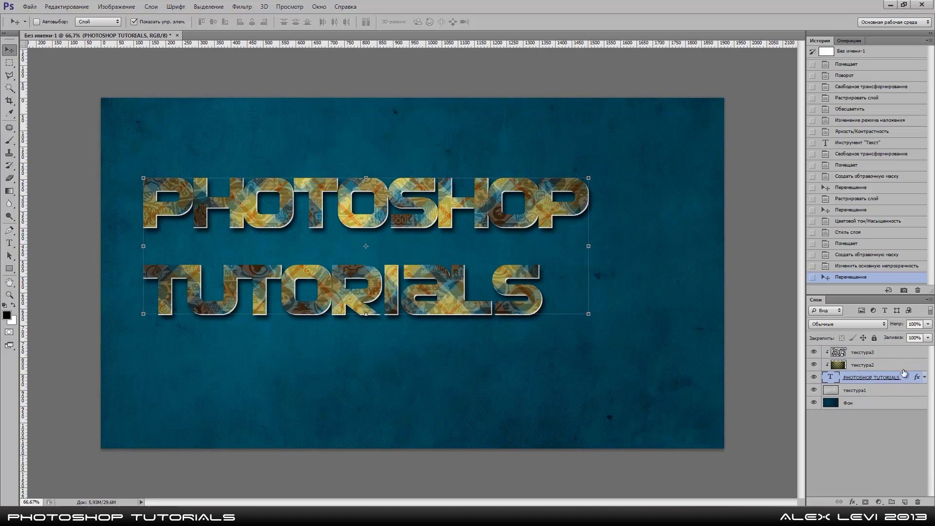
left_click(896, 366)
left_click(890, 358, "ctrl")
left_click(904, 378, "ctrl")
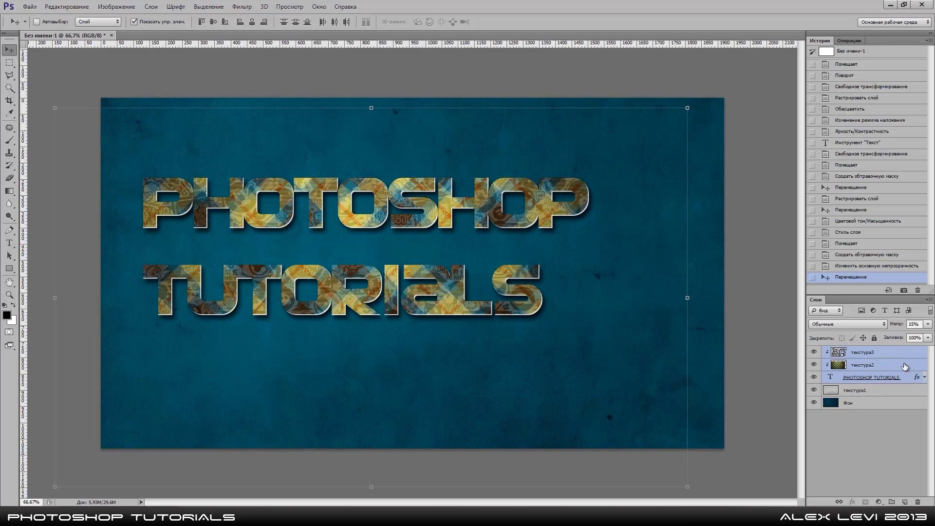
key("ctrl+e")
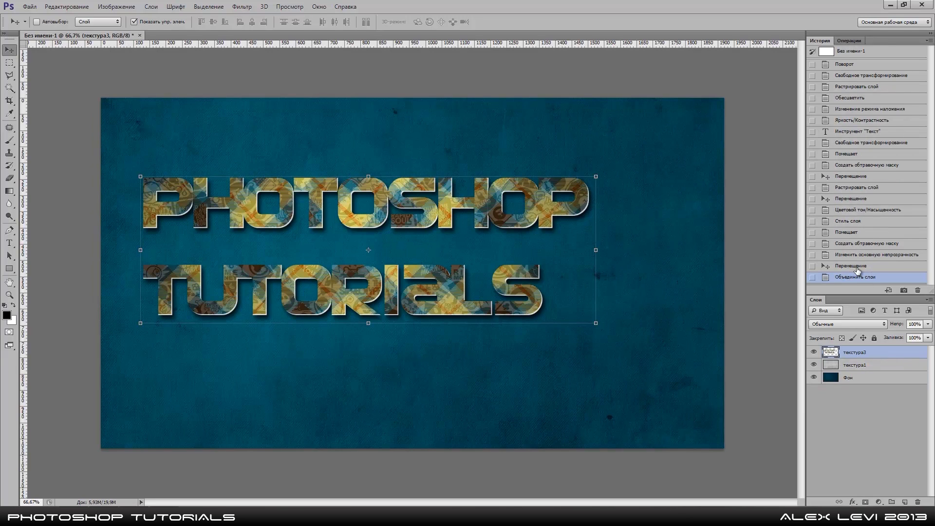
left_click(858, 267)
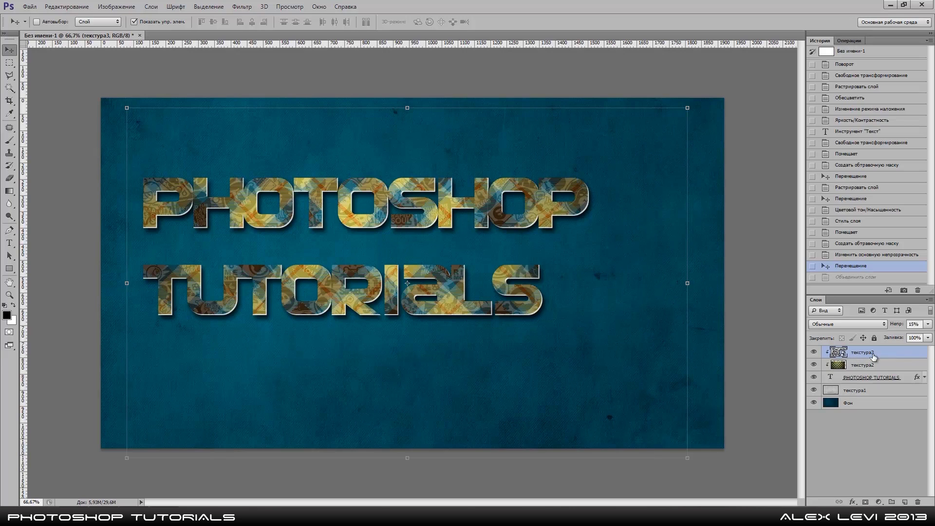
- Duplicate the text and both texture layers and merge the copies into one layer
left_click(904, 366, "shift")
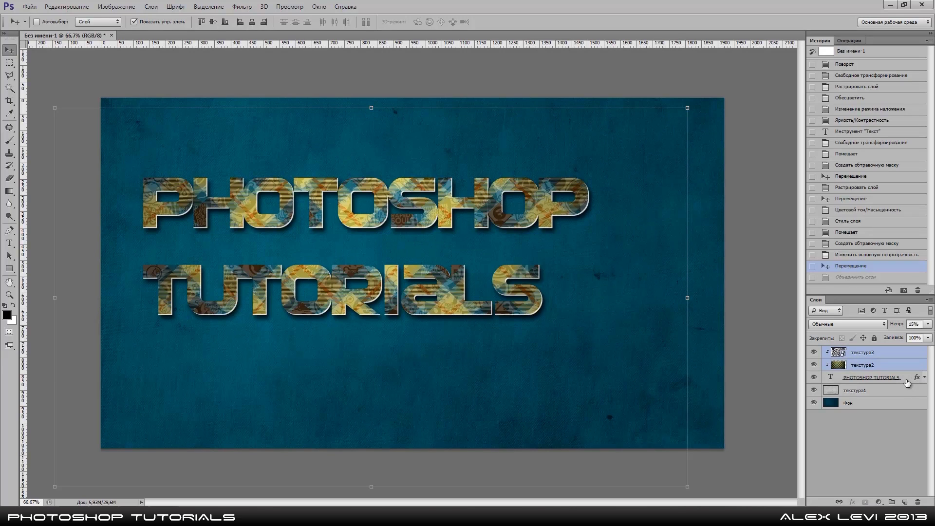
left_click(907, 383, "shift")
key("ctrl+j")
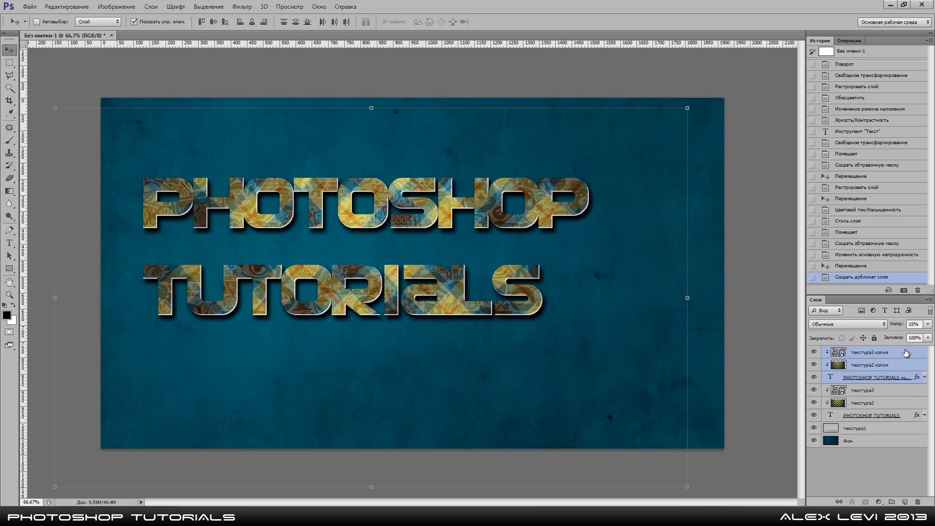
key("ctrl+e")
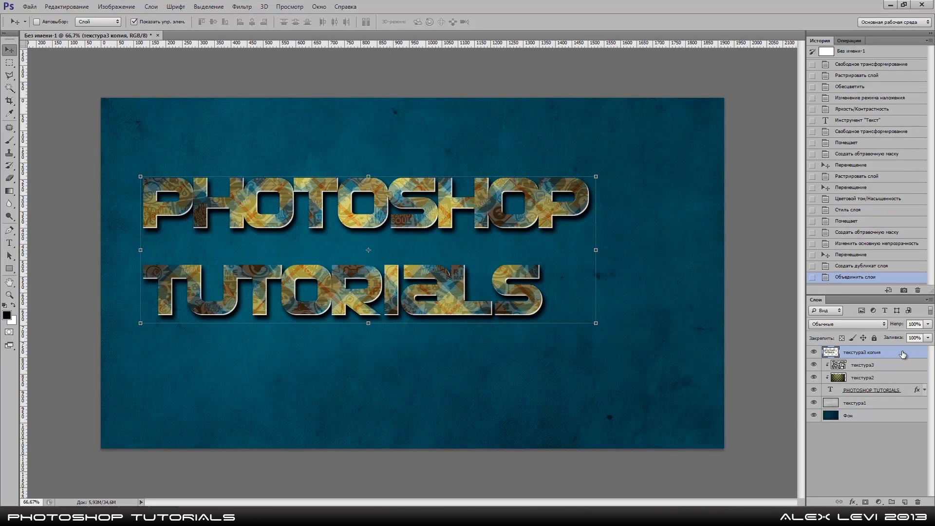
- Move the merged текстура3 копия below the title layer and duplicate it twice
left_click_drag(903, 354, 892, 396)
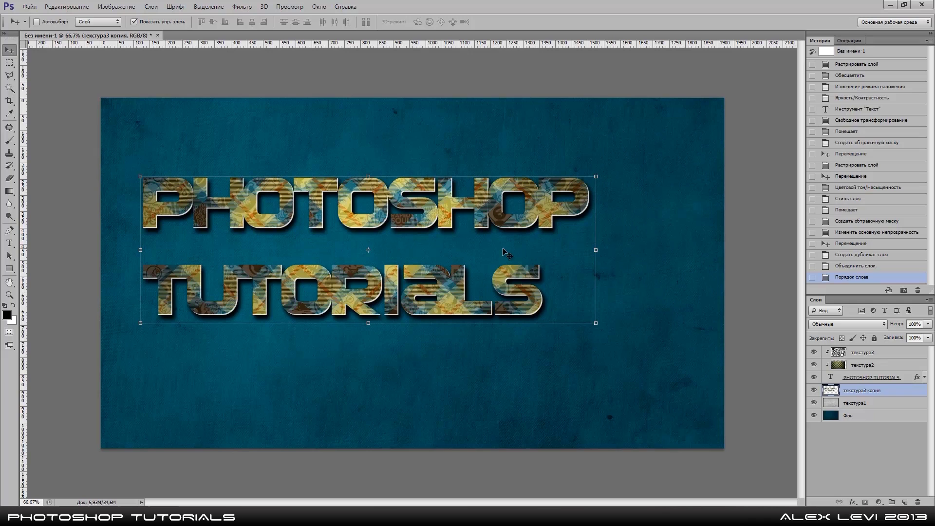
key("ctrl+j")
key("ctrl+j")
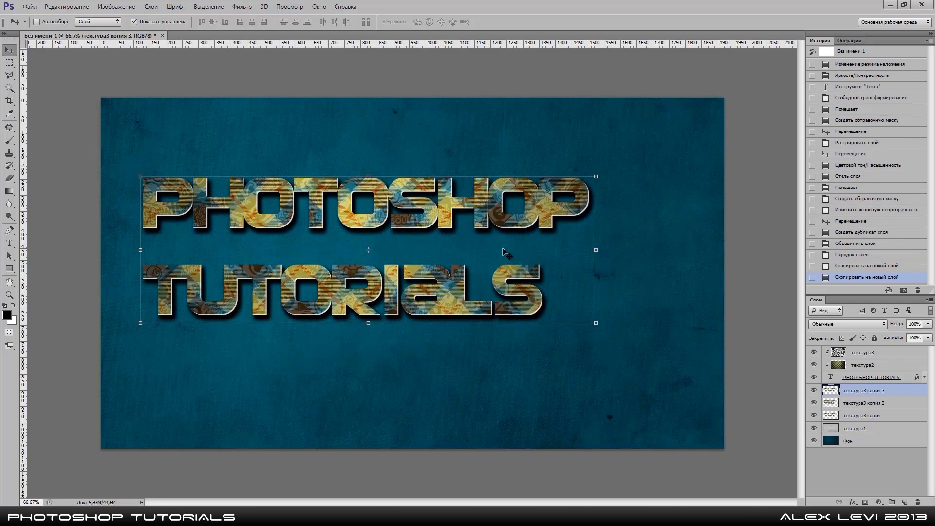
key("ctrl+j")
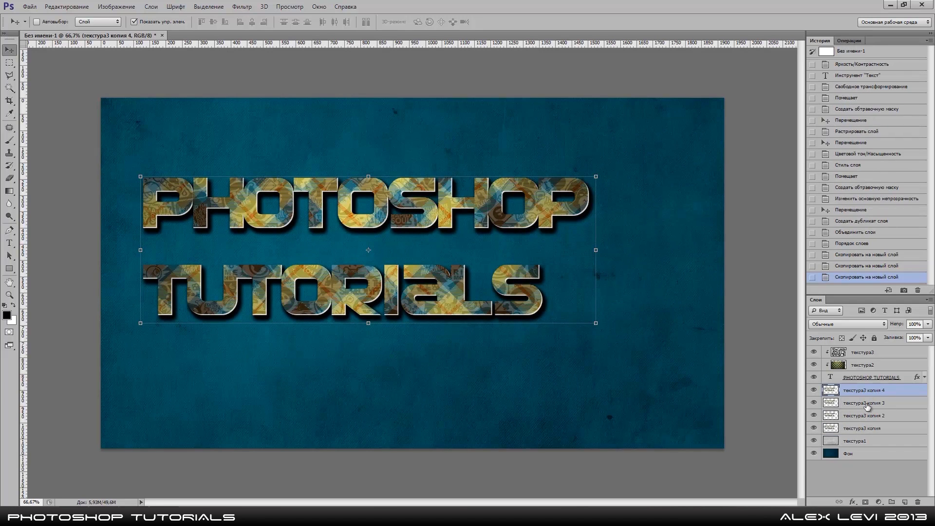
- Hide the newer copies, then offset текстура3 копия and lower its opacity to about 58%
left_click_drag(816, 393, 815, 397)
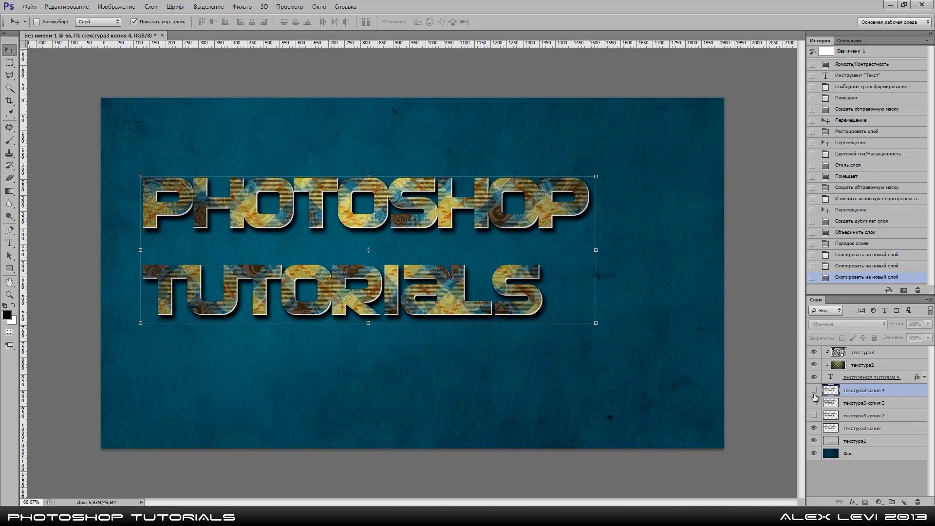
left_click(848, 430)
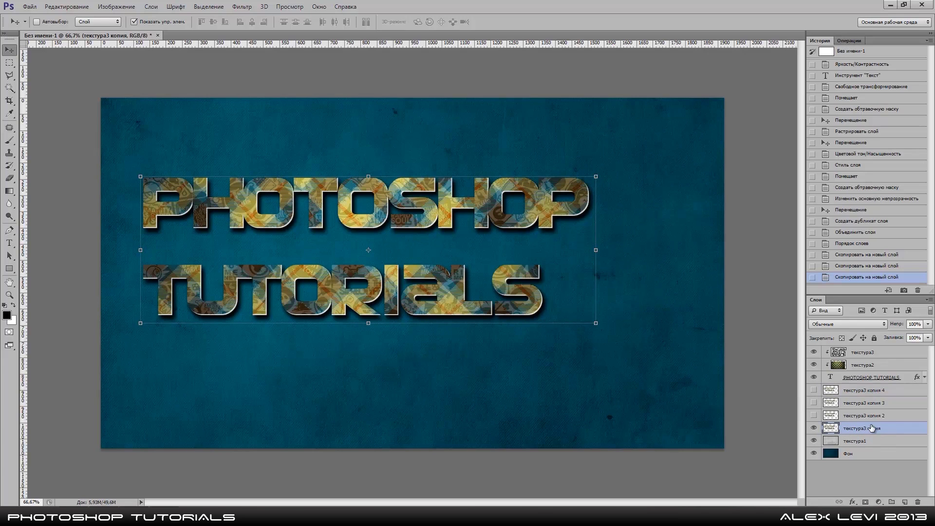
left_click_drag(451, 241, 452, 242)
left_click(928, 337)
mouse_move(926, 336)
left_mouse_down()
mouse_move(891, 334)
mouse_move(901, 336)
left_mouse_up()
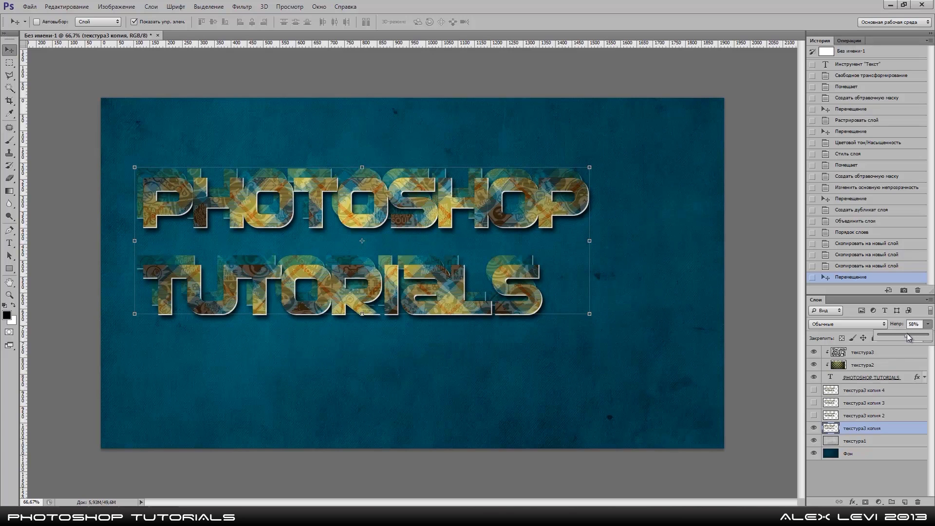
left_click_drag(907, 333, 907, 333)
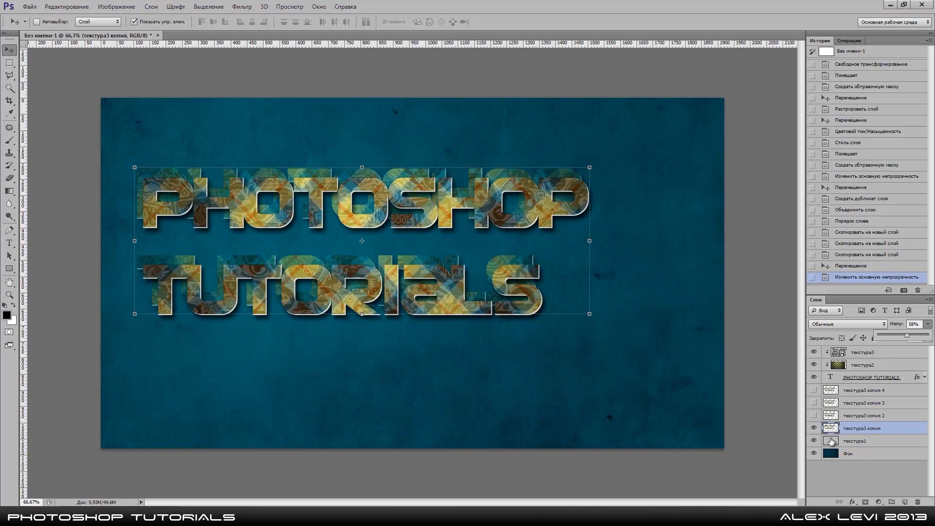
- Hue-shift текстура3 копия, nudge it further, and fade it to 51%
key("ctrl+u")
left_click(653, 390)
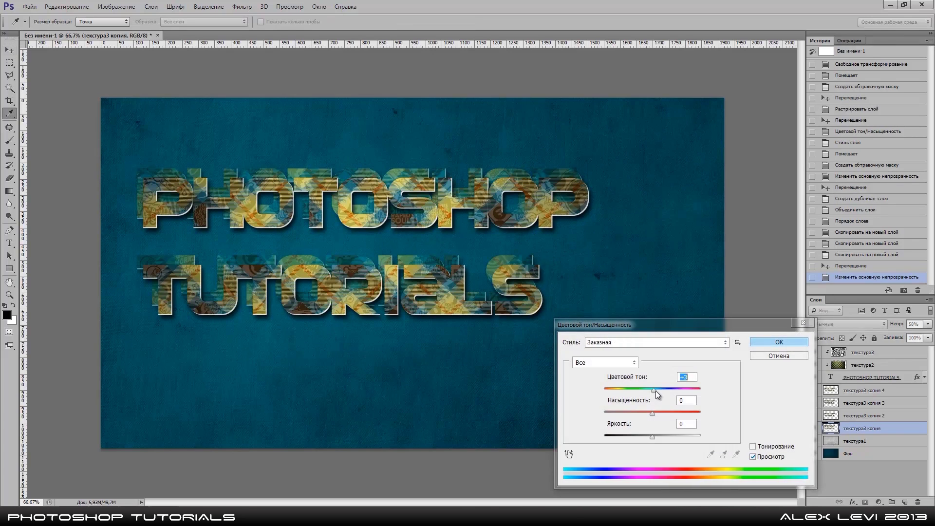
left_click(785, 356)
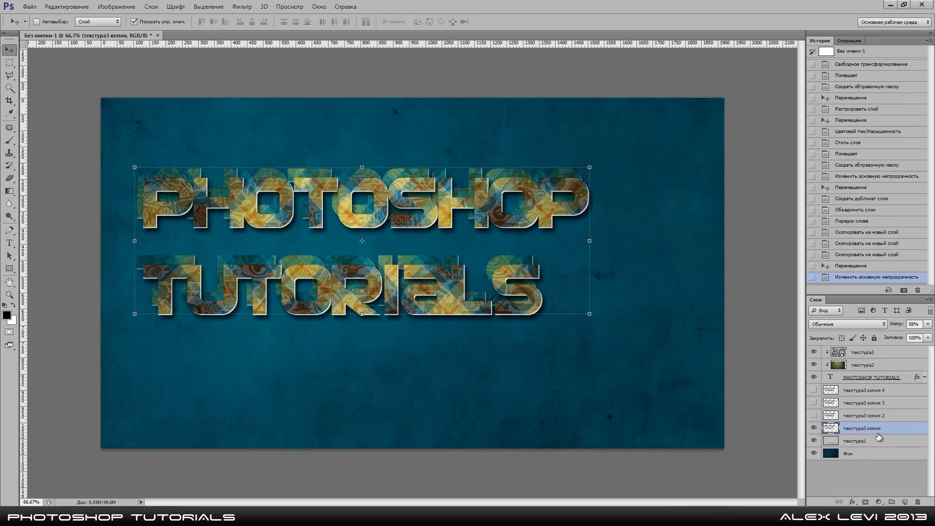
key("ctrl+u")
left_click_drag(652, 391, 636, 389)
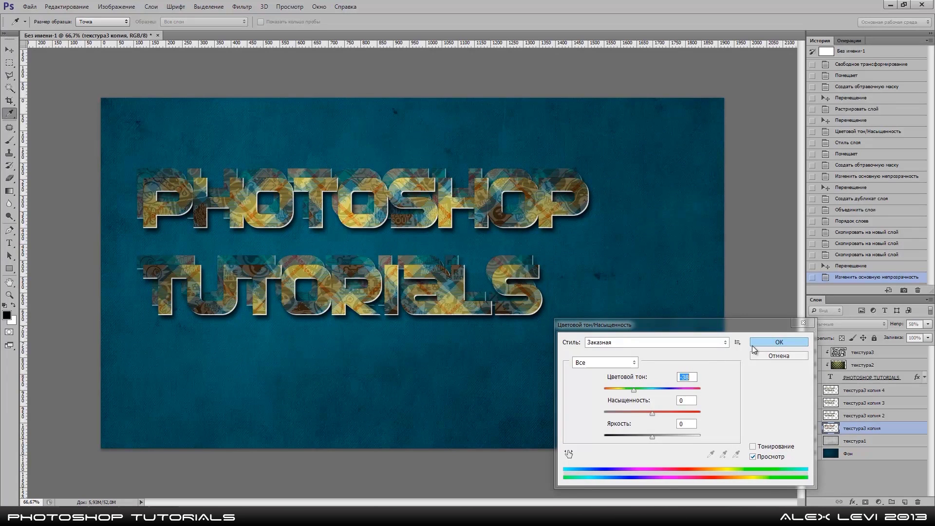
left_click(775, 343)
left_click_drag(545, 176, 550, 182)
left_click(930, 324)
left_click_drag(902, 336, 906, 335)
left_click(808, 417)
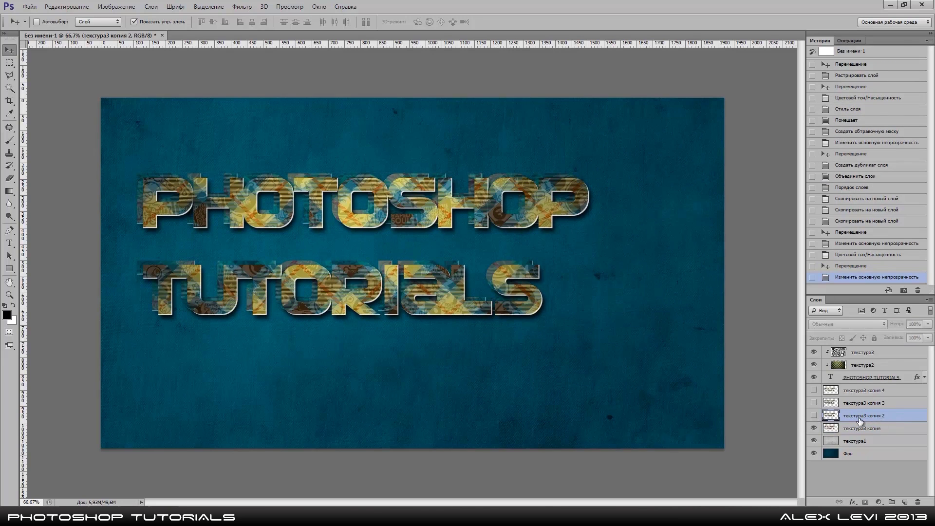
- Show текстура3 копия 2, offset it down and right, and fade it to 32% opacity
left_click(814, 415)
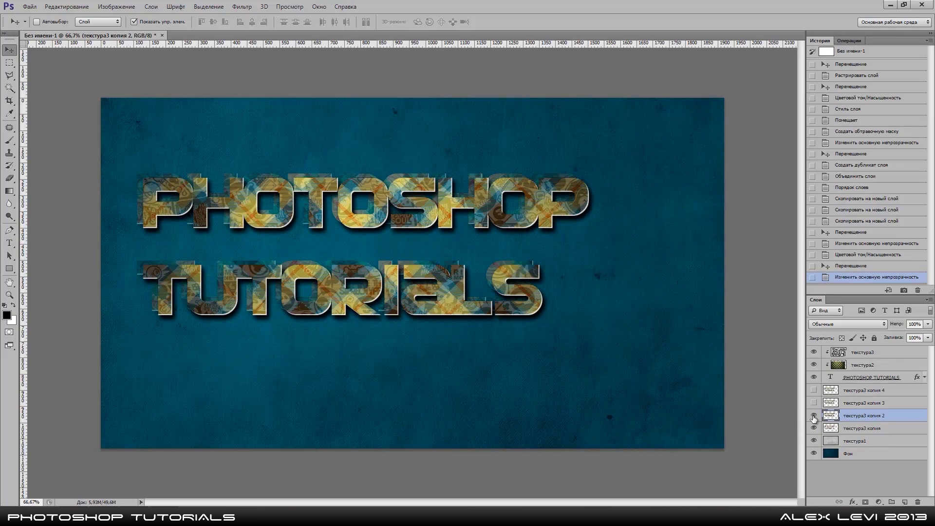
left_click_drag(432, 216, 441, 221)
left_click(928, 325)
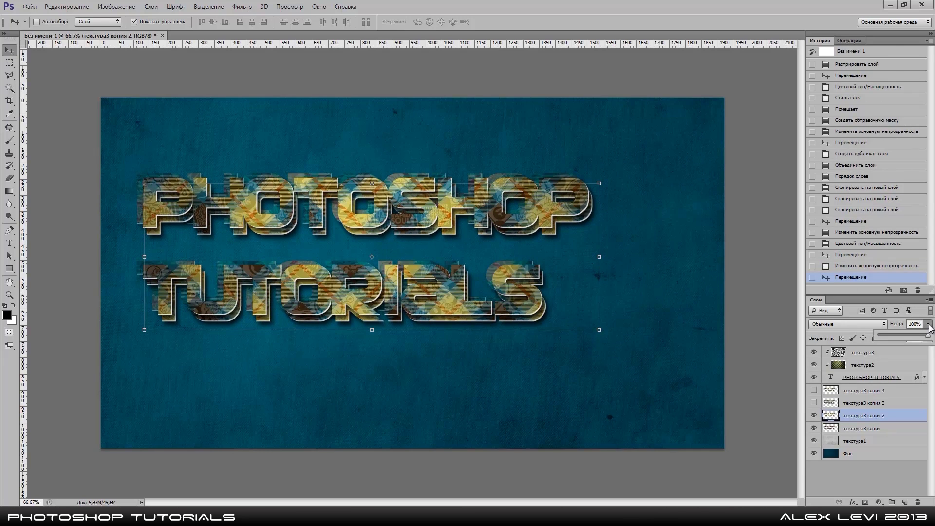
left_click_drag(928, 335, 898, 337)
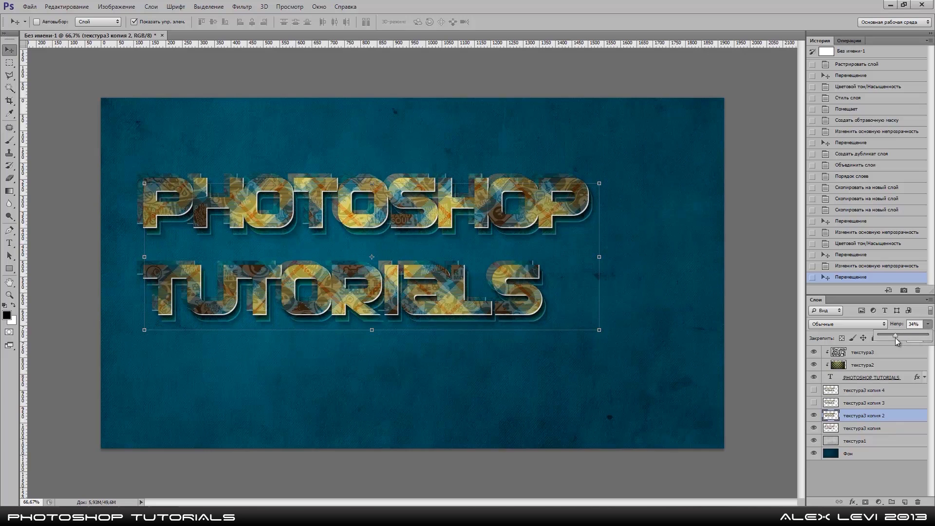
left_click_drag(895, 338, 894, 338)
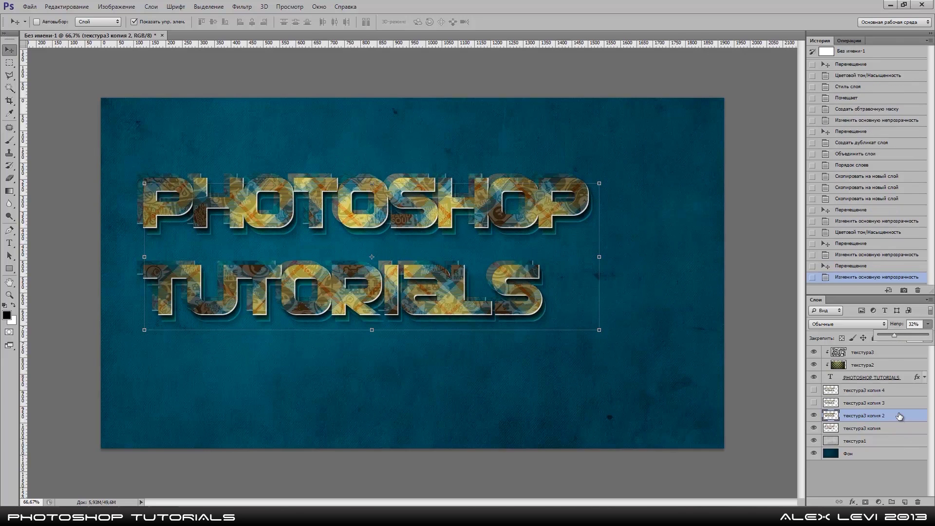
- Hue-shift the second copy and offset it a little further right
key("ctrl+u")
mouse_move(652, 389)
left_mouse_down()
mouse_move(689, 389)
mouse_move(592, 393)
left_mouse_up()
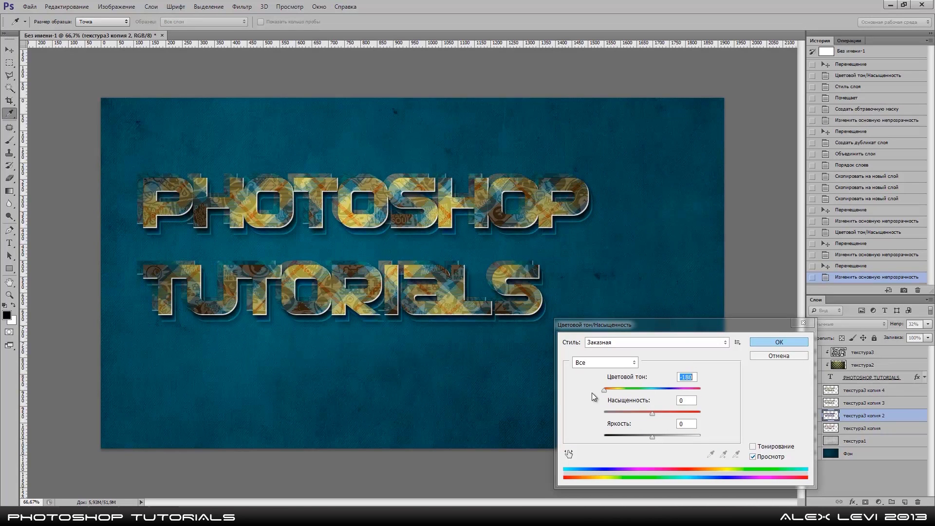
left_click(774, 342)
key("v")
left_click_drag(561, 320, 562, 319)
- Show текстура3 копия 3, offset it behind the lettering and set its opacity to 43%
left_click(814, 402)
left_click(868, 406)
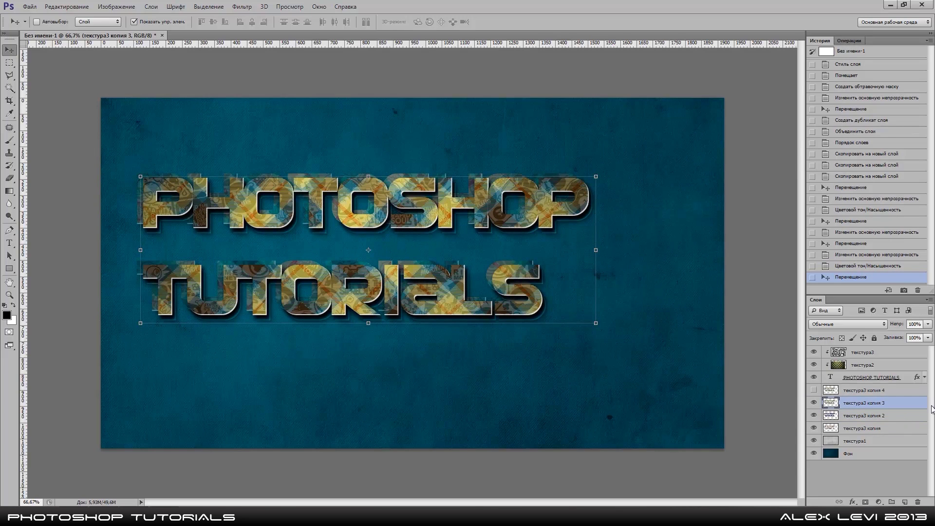
left_click_drag(446, 233, 459, 238)
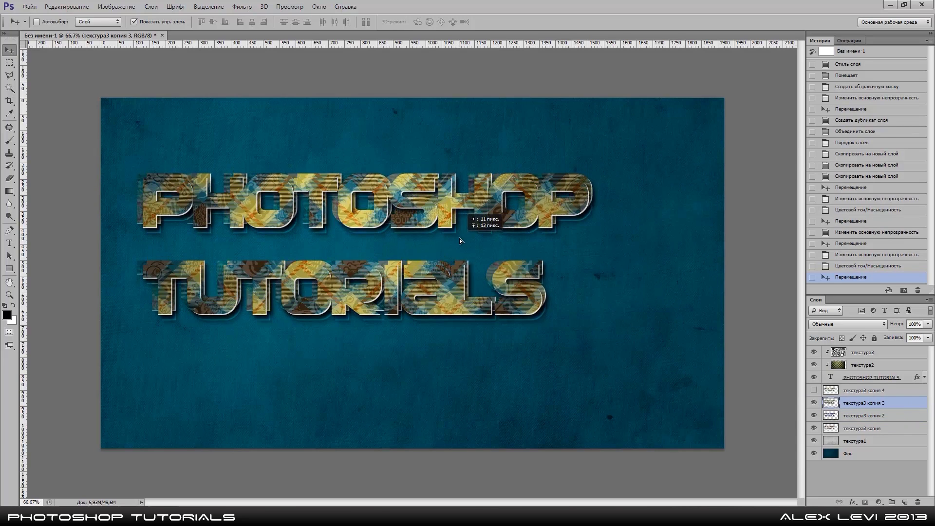
left_click(928, 324)
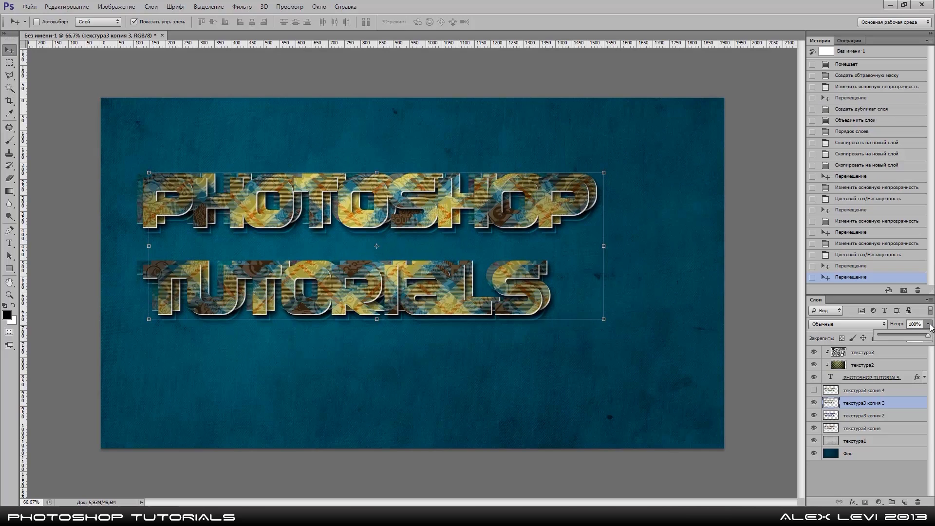
left_click_drag(928, 335, 901, 335)
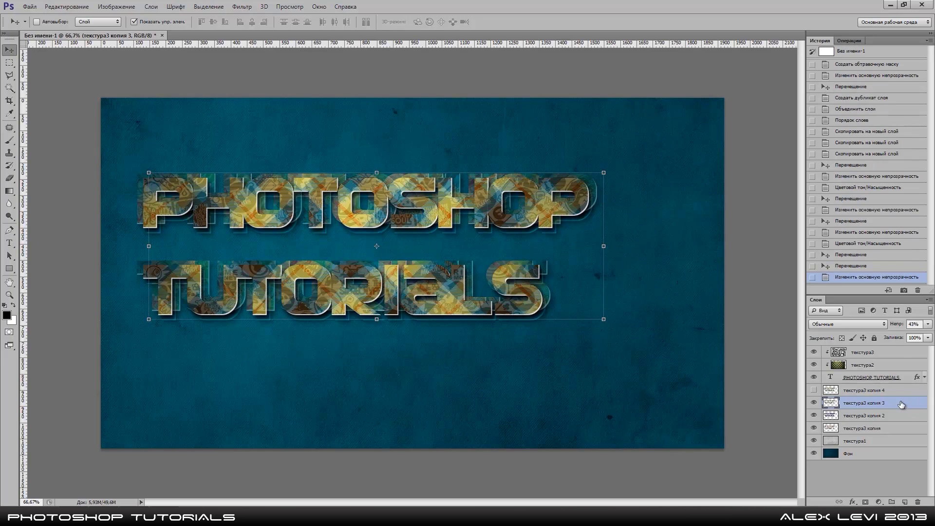
- Shift the third copy's hue with Hue/Saturation and offset it slightly right
key("ctrl+u")
left_click_drag(654, 389, 622, 388)
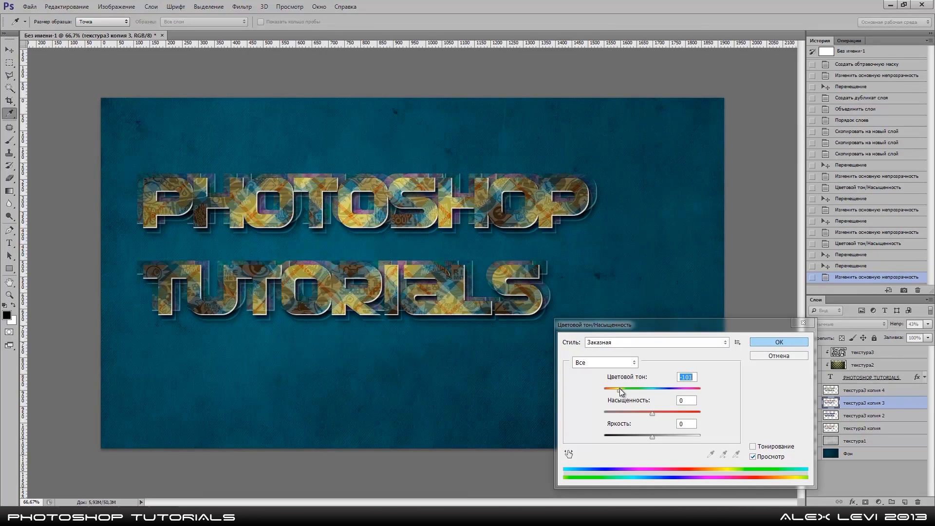
left_click(788, 343)
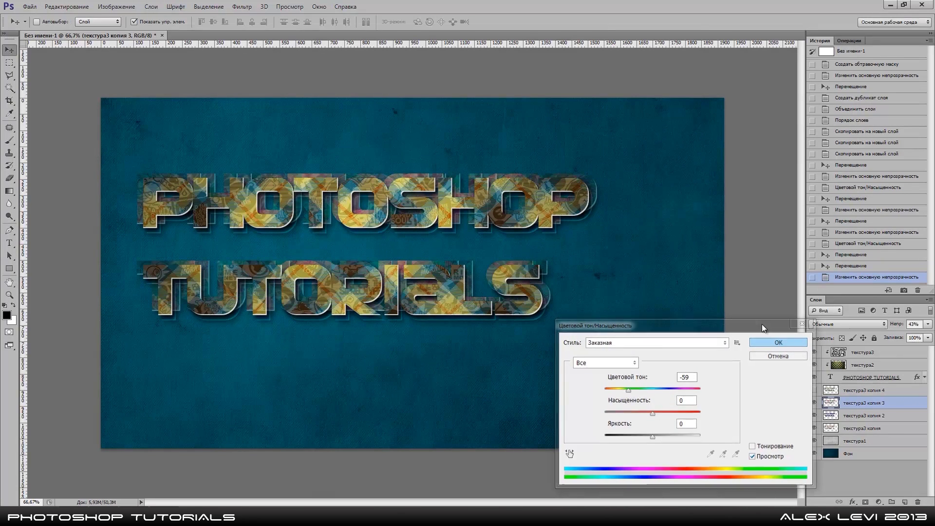
left_click_drag(574, 226, 579, 227)
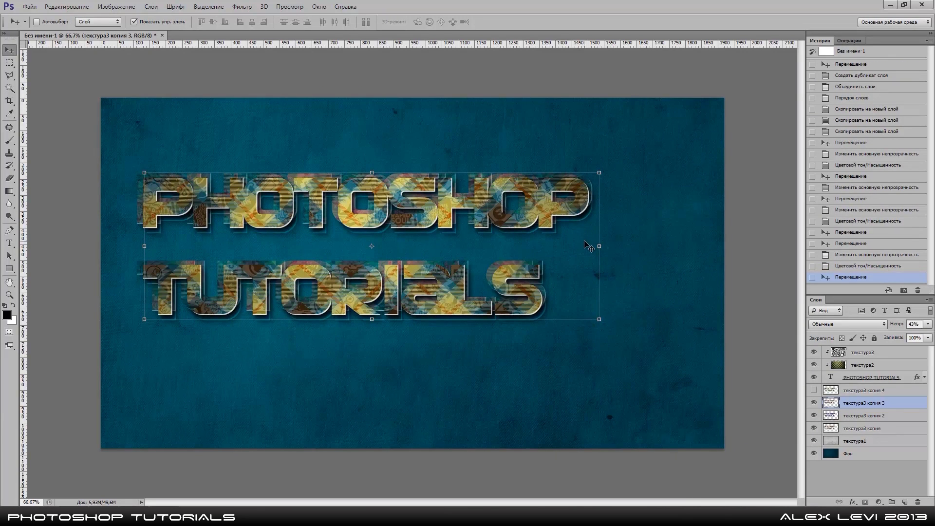
- Nudge the second copy down and the first copy right, and hide Show Transform Controls
key("alt+bracketleft")
key("shift+Down")
key("shift+Down")
key("shift+Down")
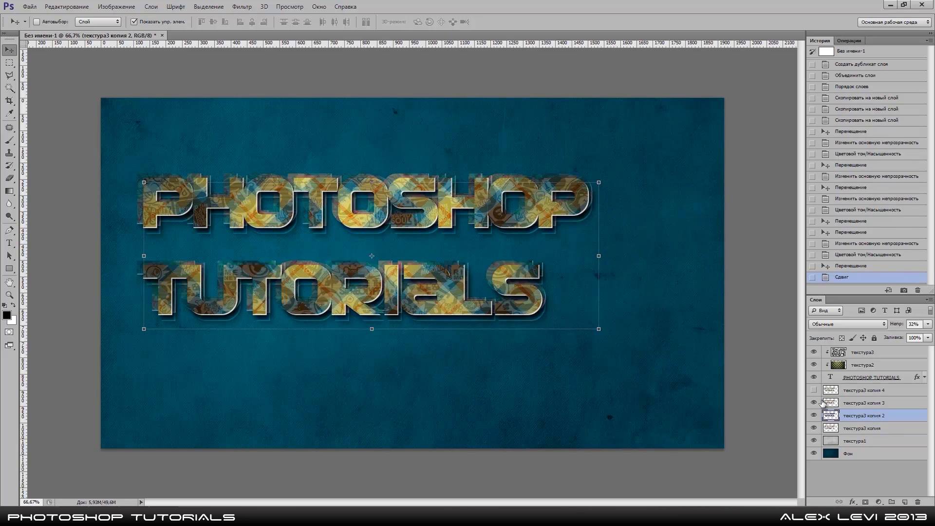
left_click(858, 429)
key("shift+Right")
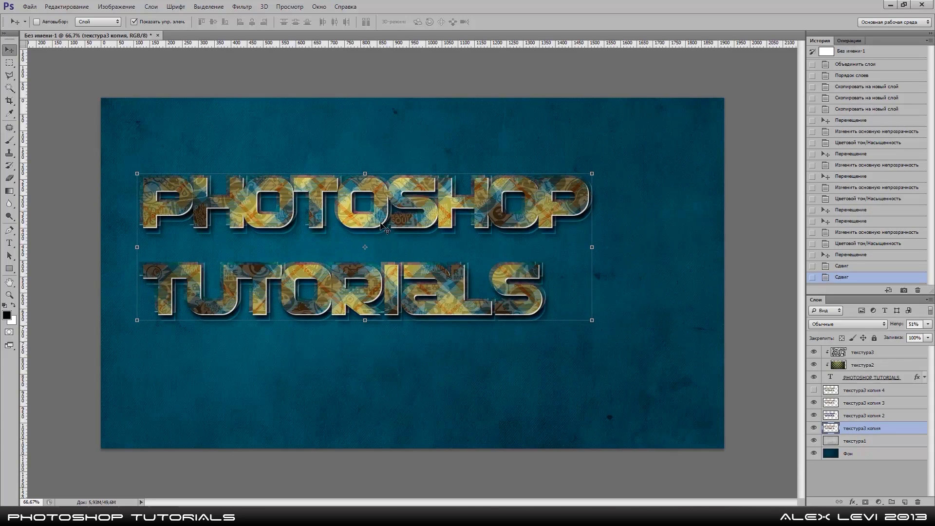
left_click(134, 22)
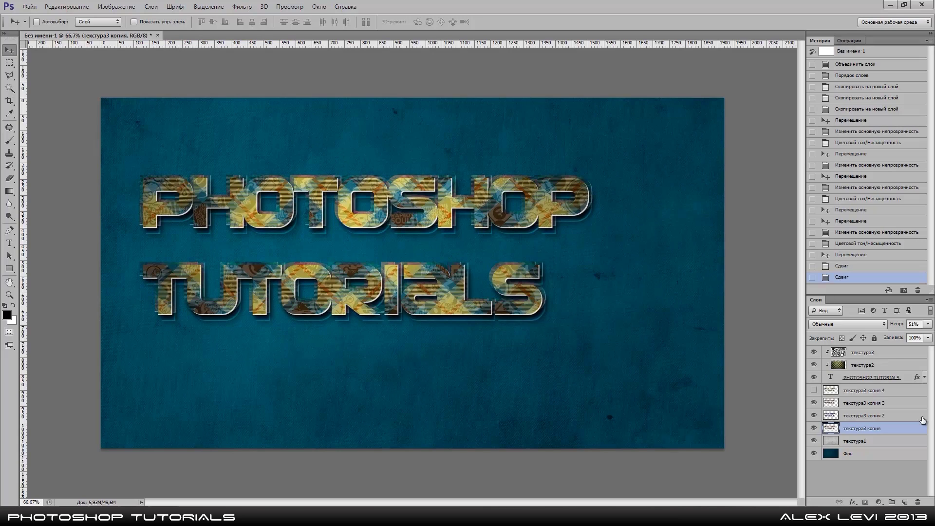
left_click(891, 354)
- Create the type layer Слой 1 on the canvas with the Horizontal Type tool and commit it
left_click(9, 242)
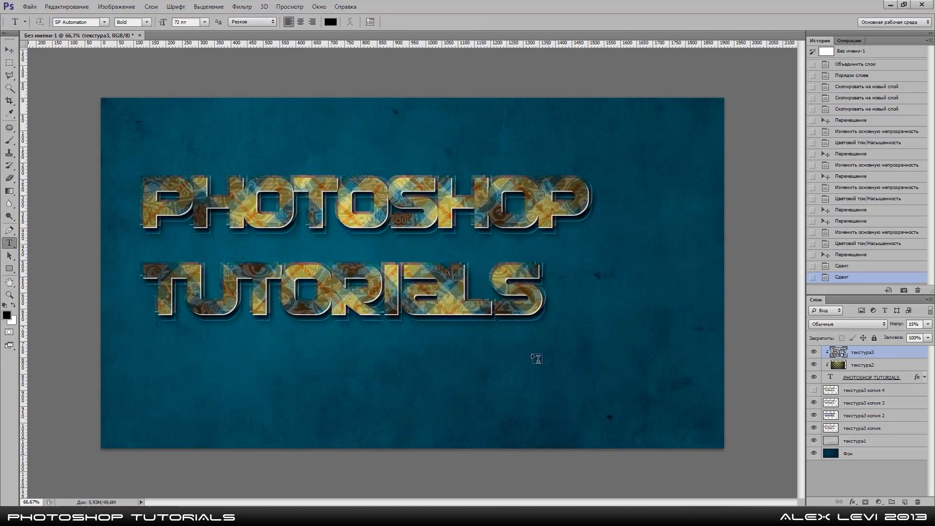
left_click(315, 373)
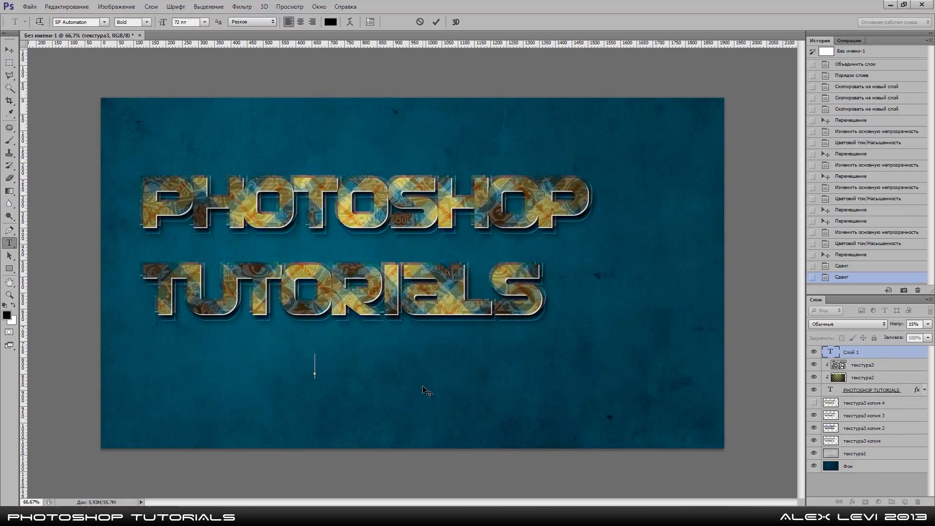
left_click(10, 51)
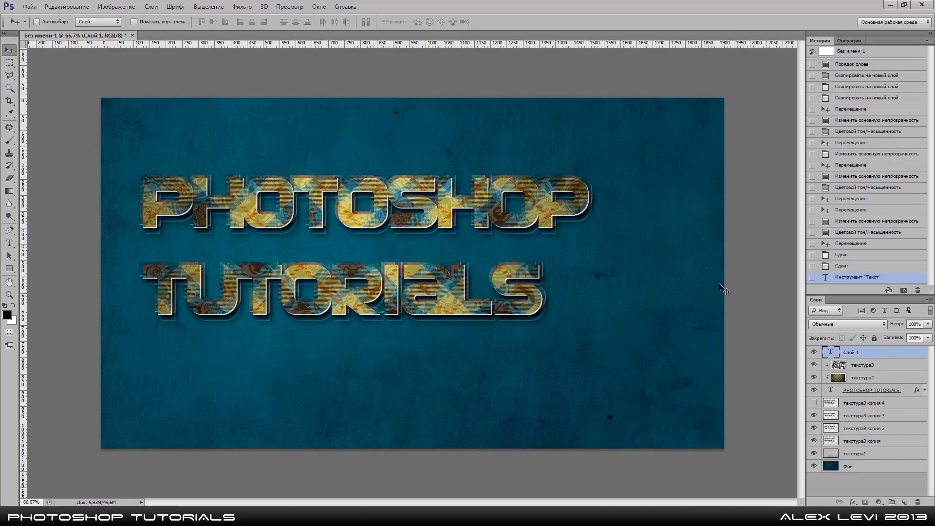